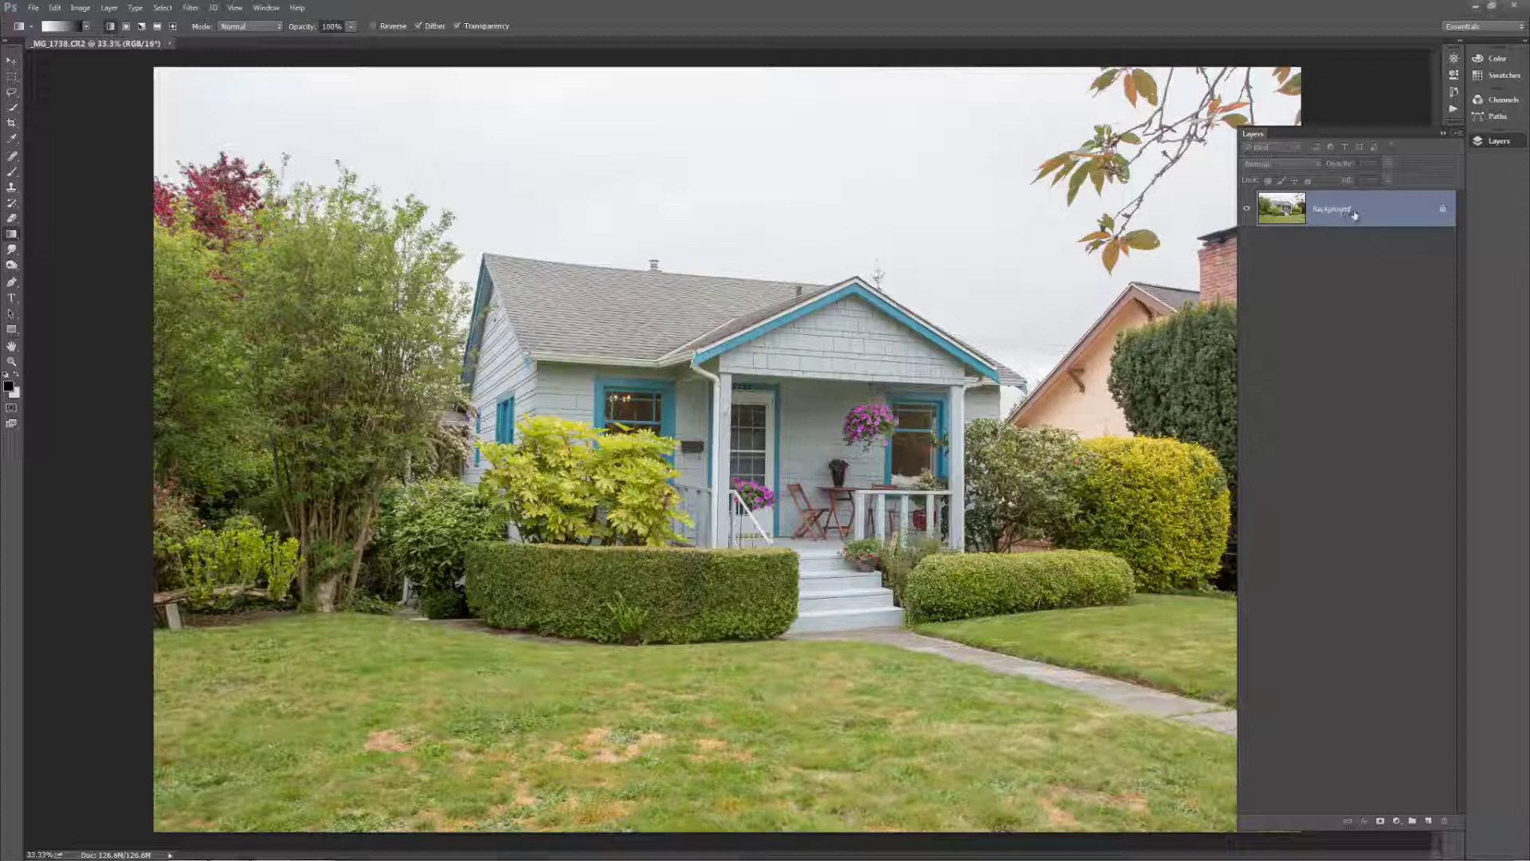
Step: Duplicate the Background layer and compare the Red, Green and Blue channels one at a time
key(ctrl+j)
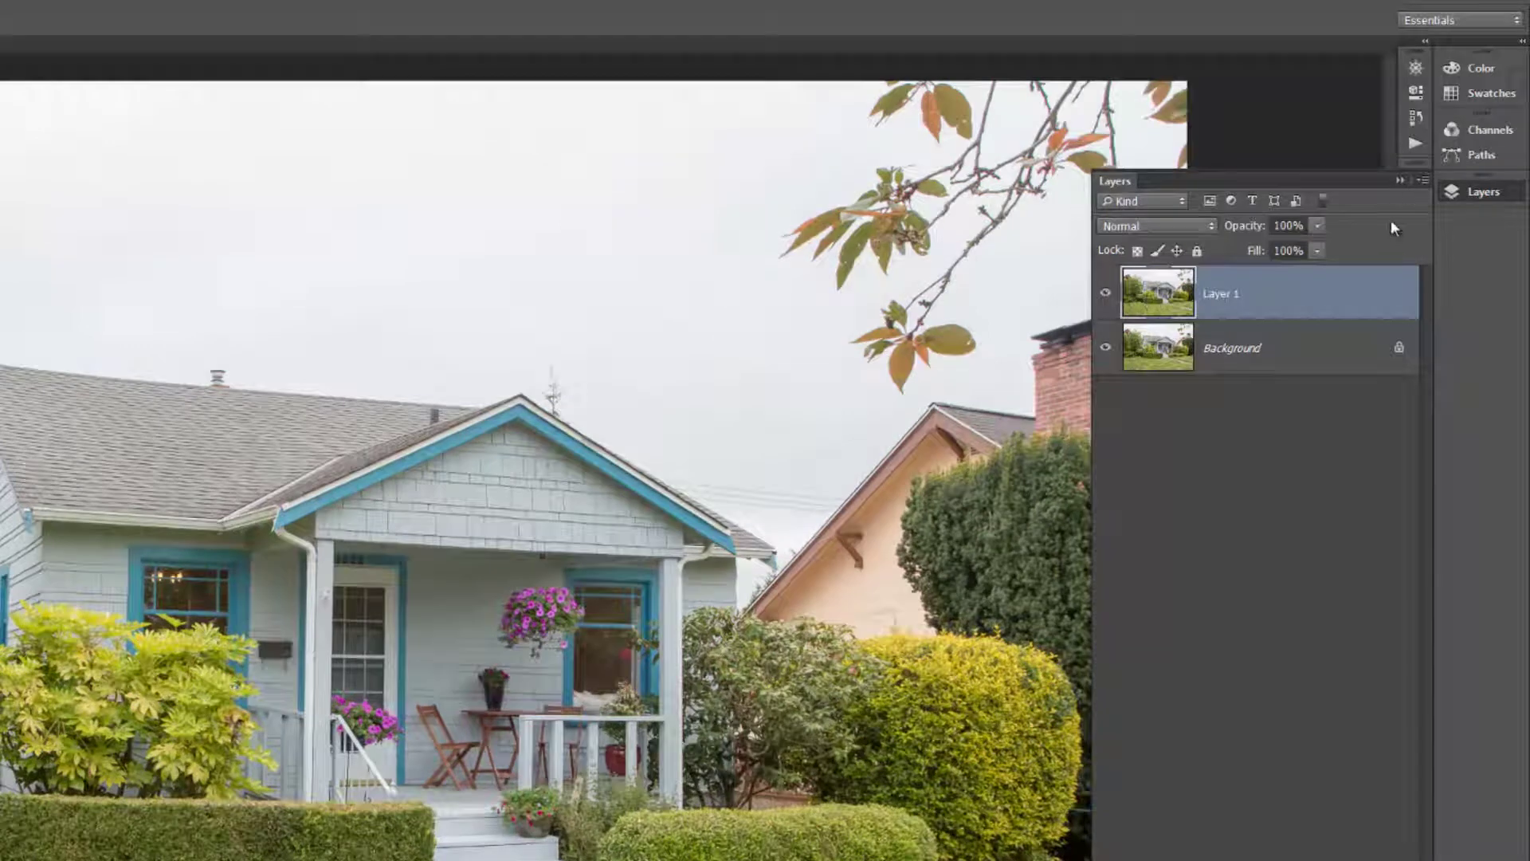
click(1489, 129)
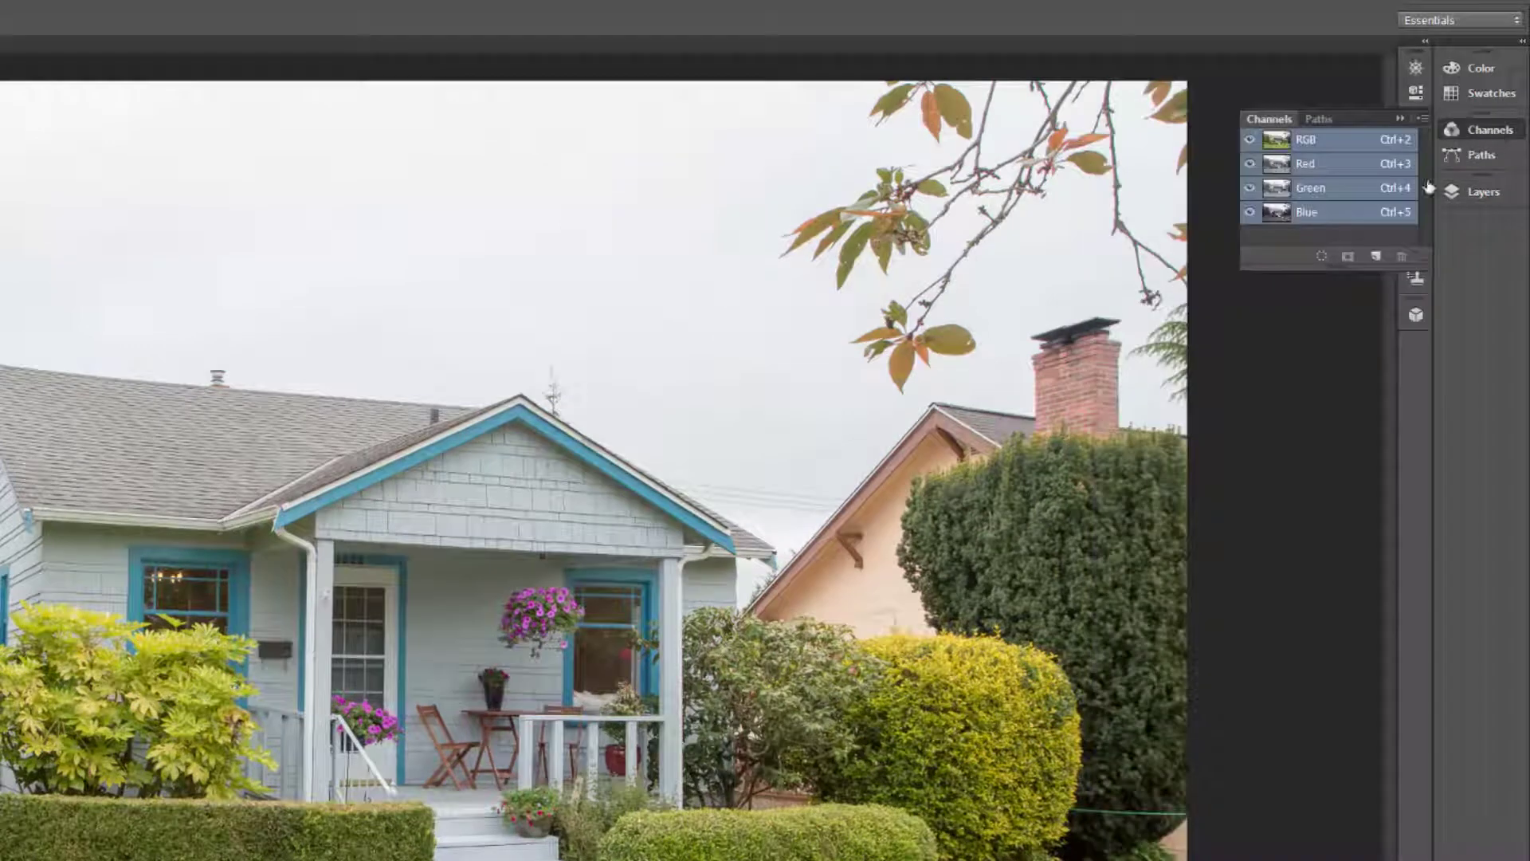
click(1327, 160)
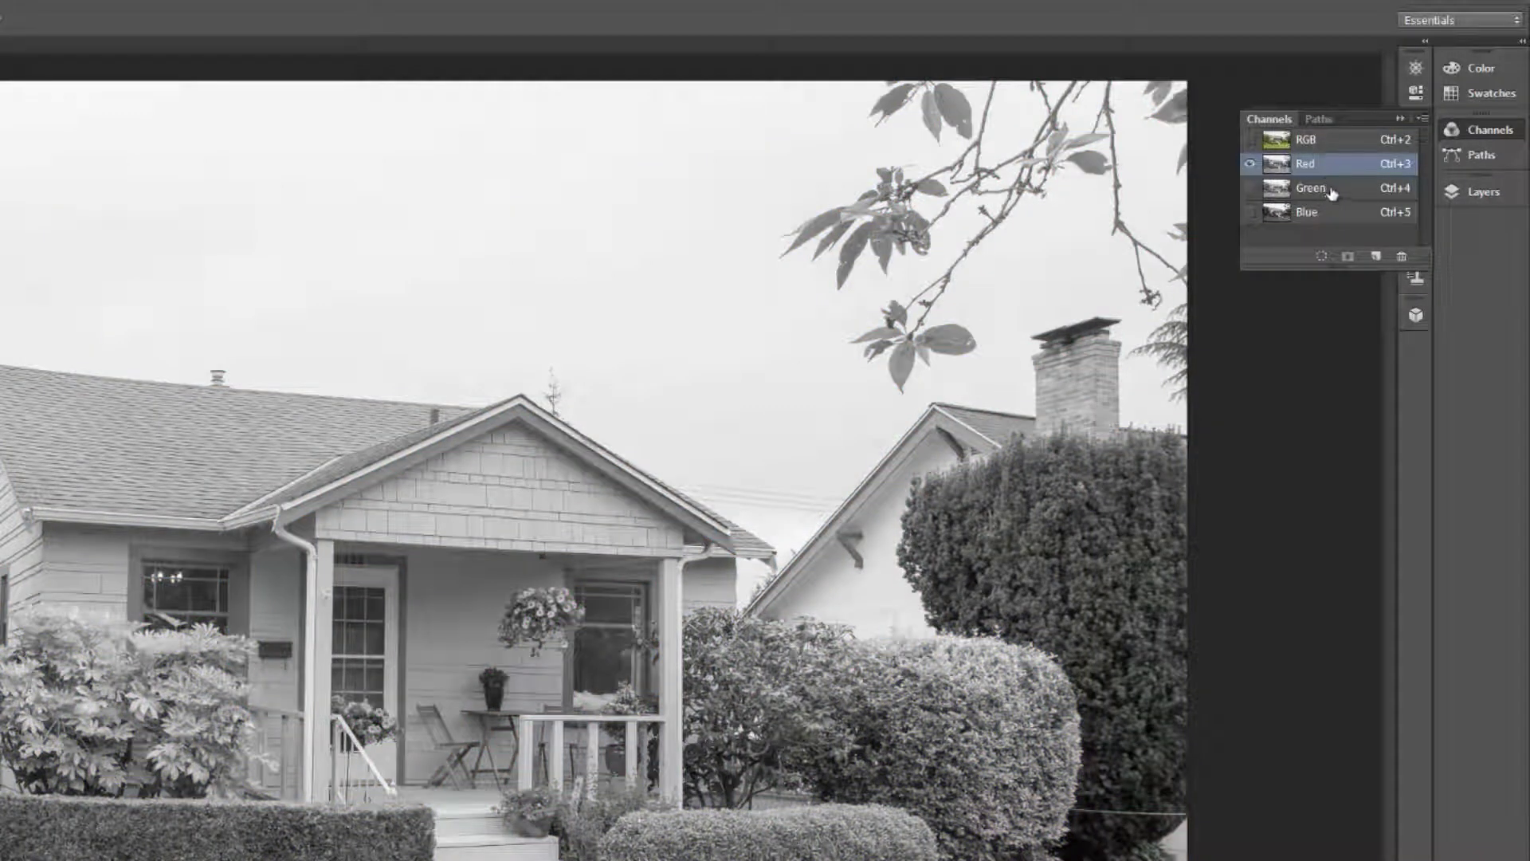
click(1331, 190)
click(1329, 213)
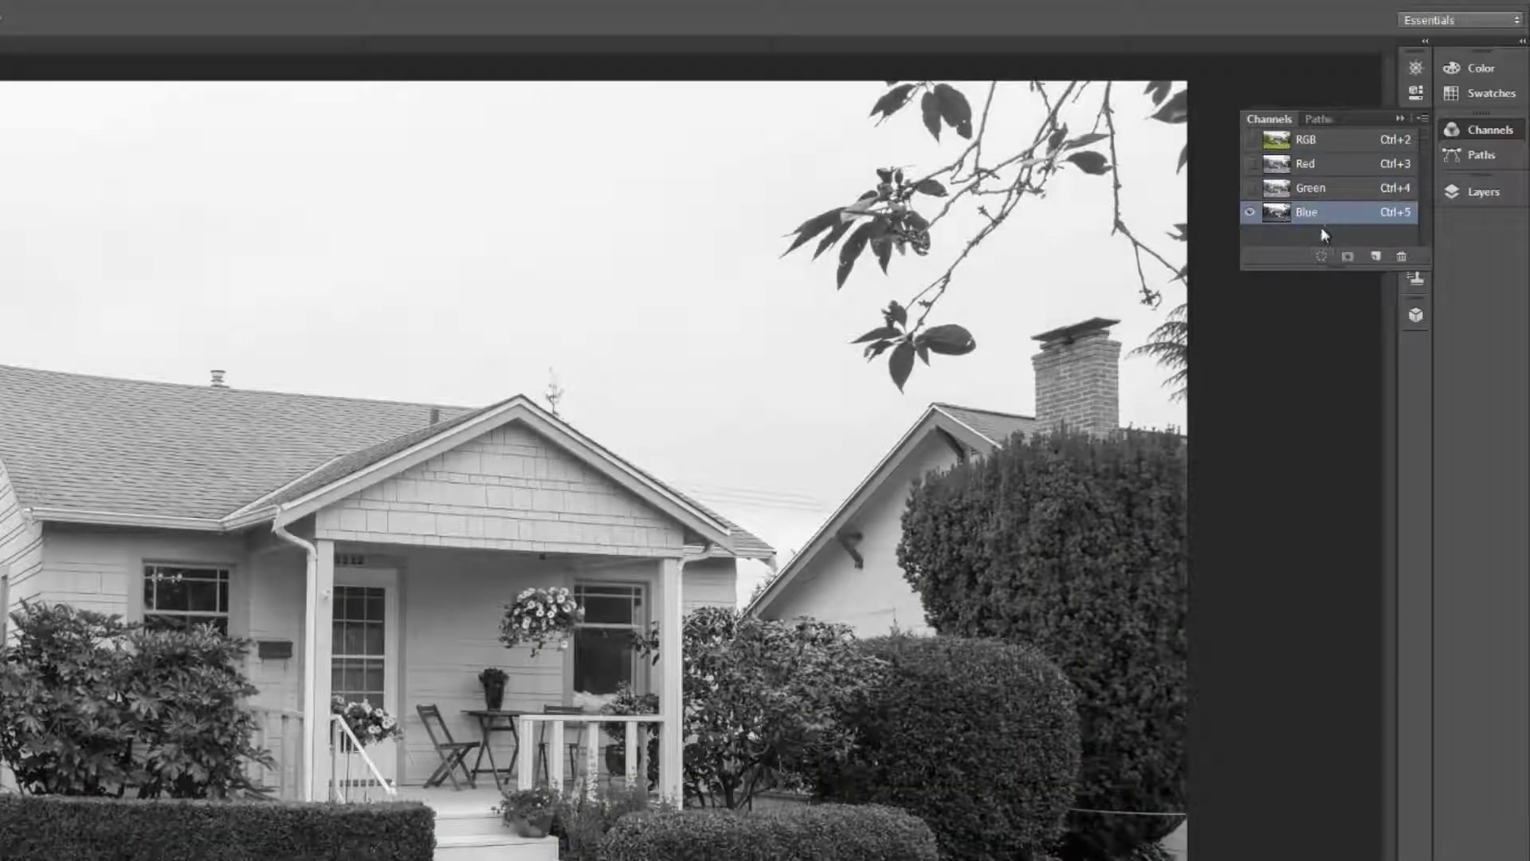
Step: Duplicate the Blue channel as "Blue copy" and display only that copy
right_click(1333, 216)
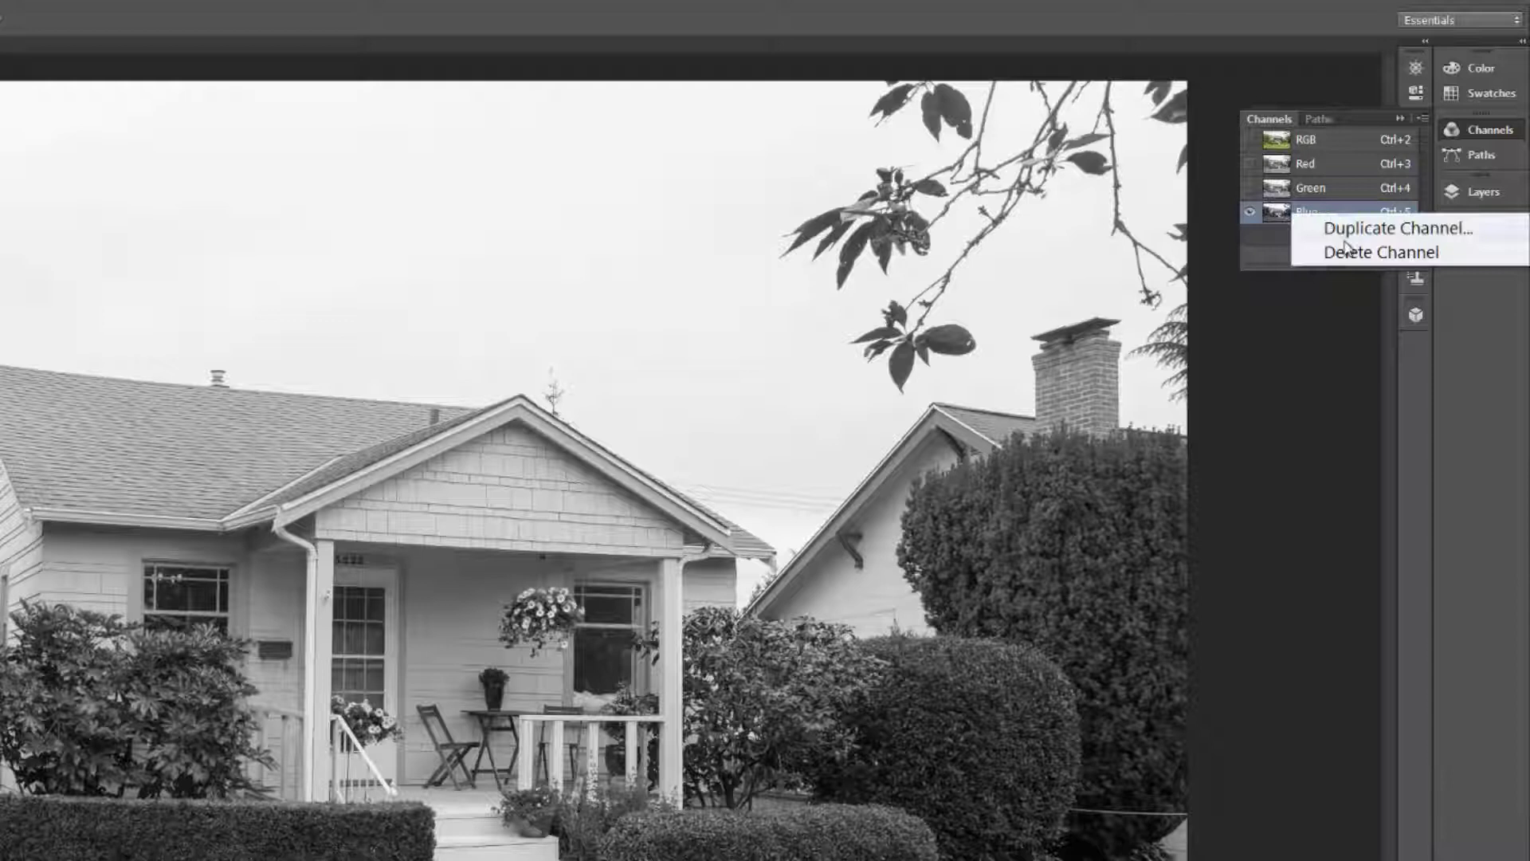
click(1360, 232)
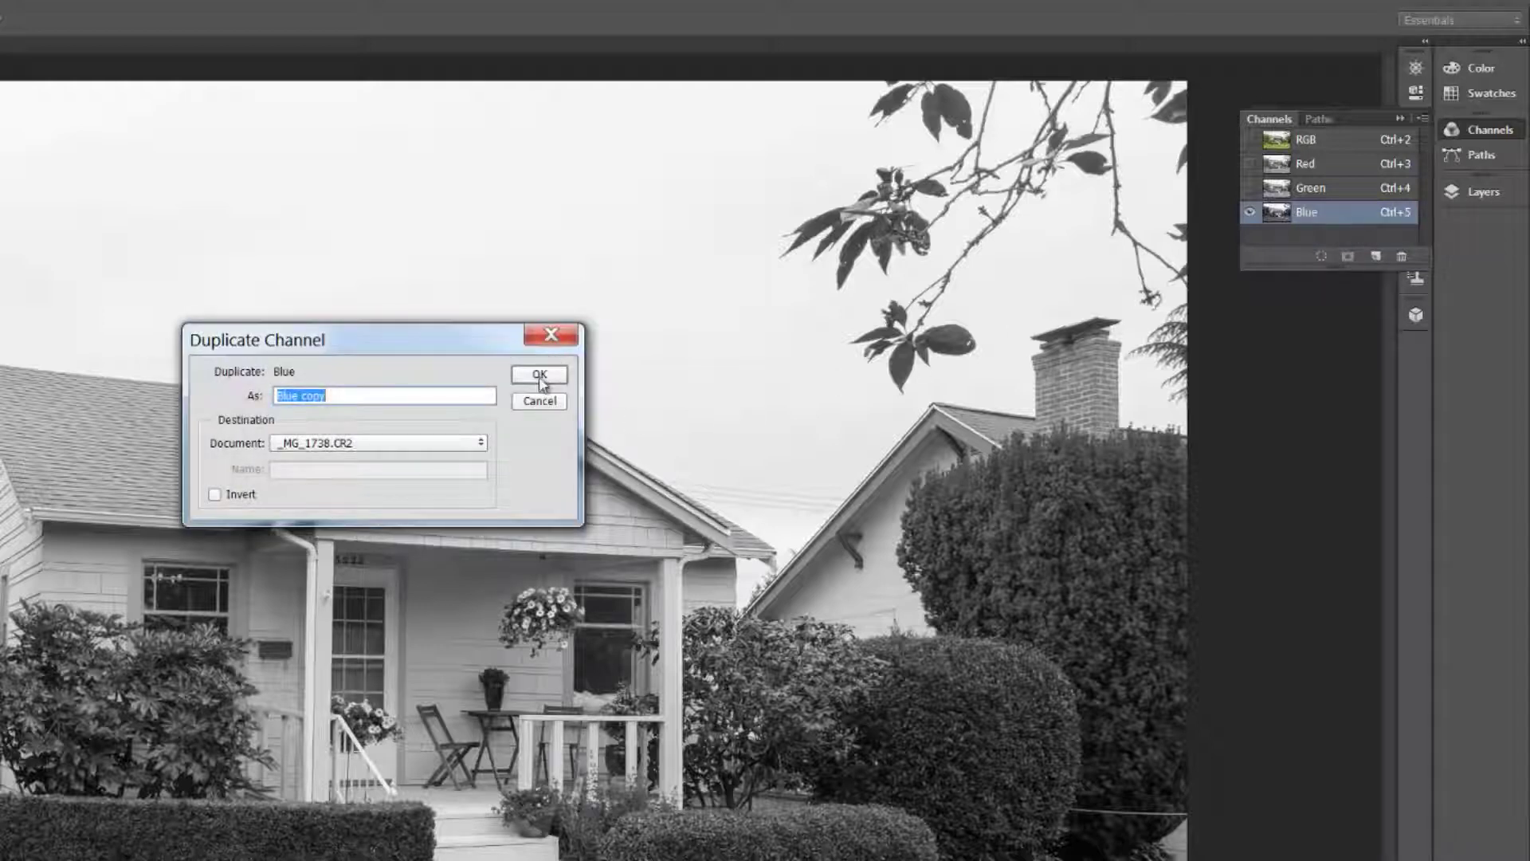
click(539, 376)
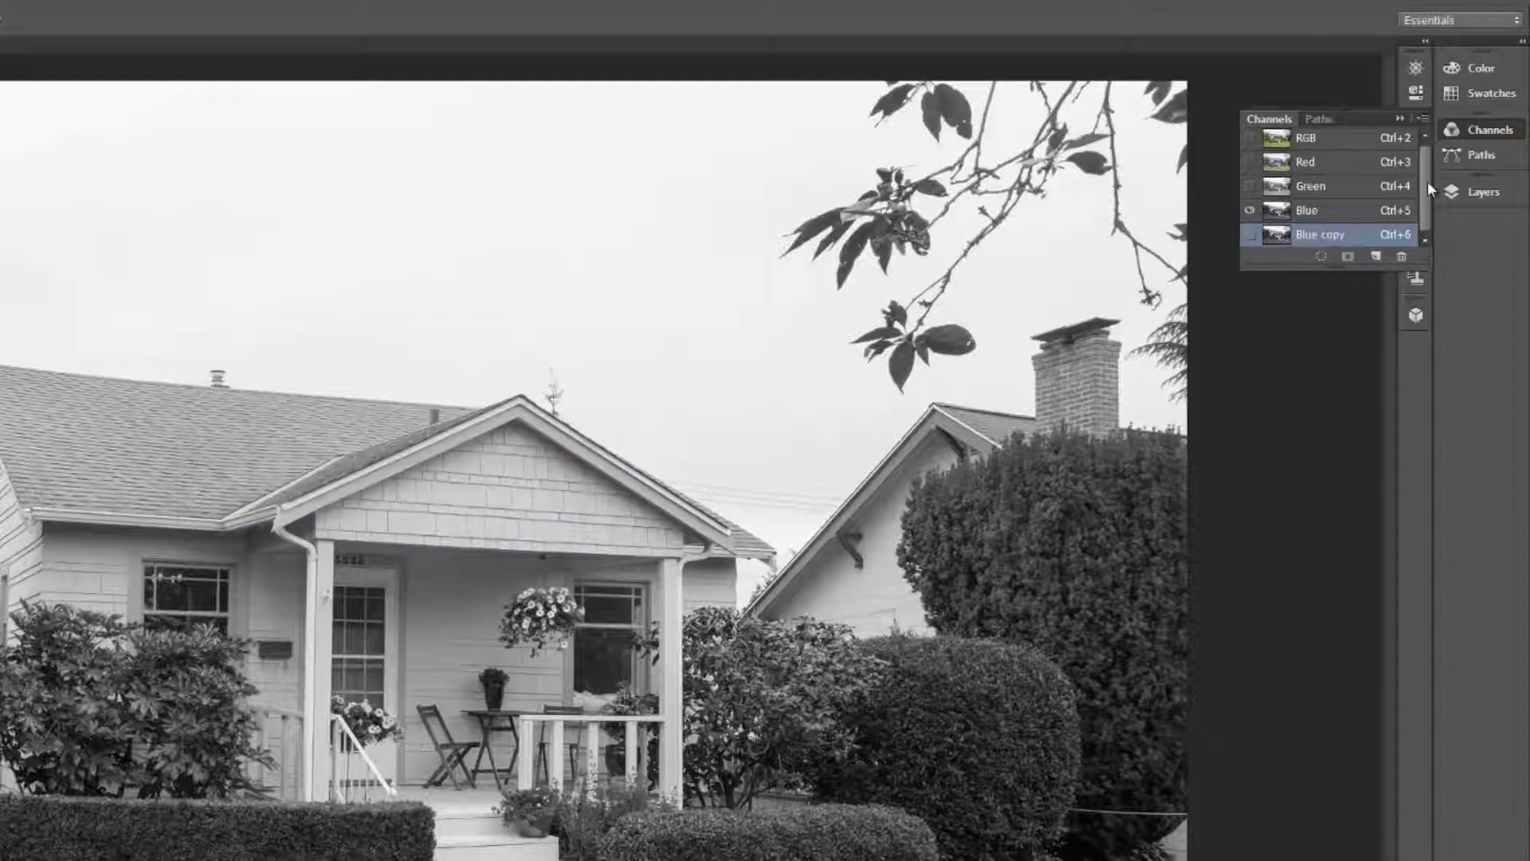
click(1250, 237)
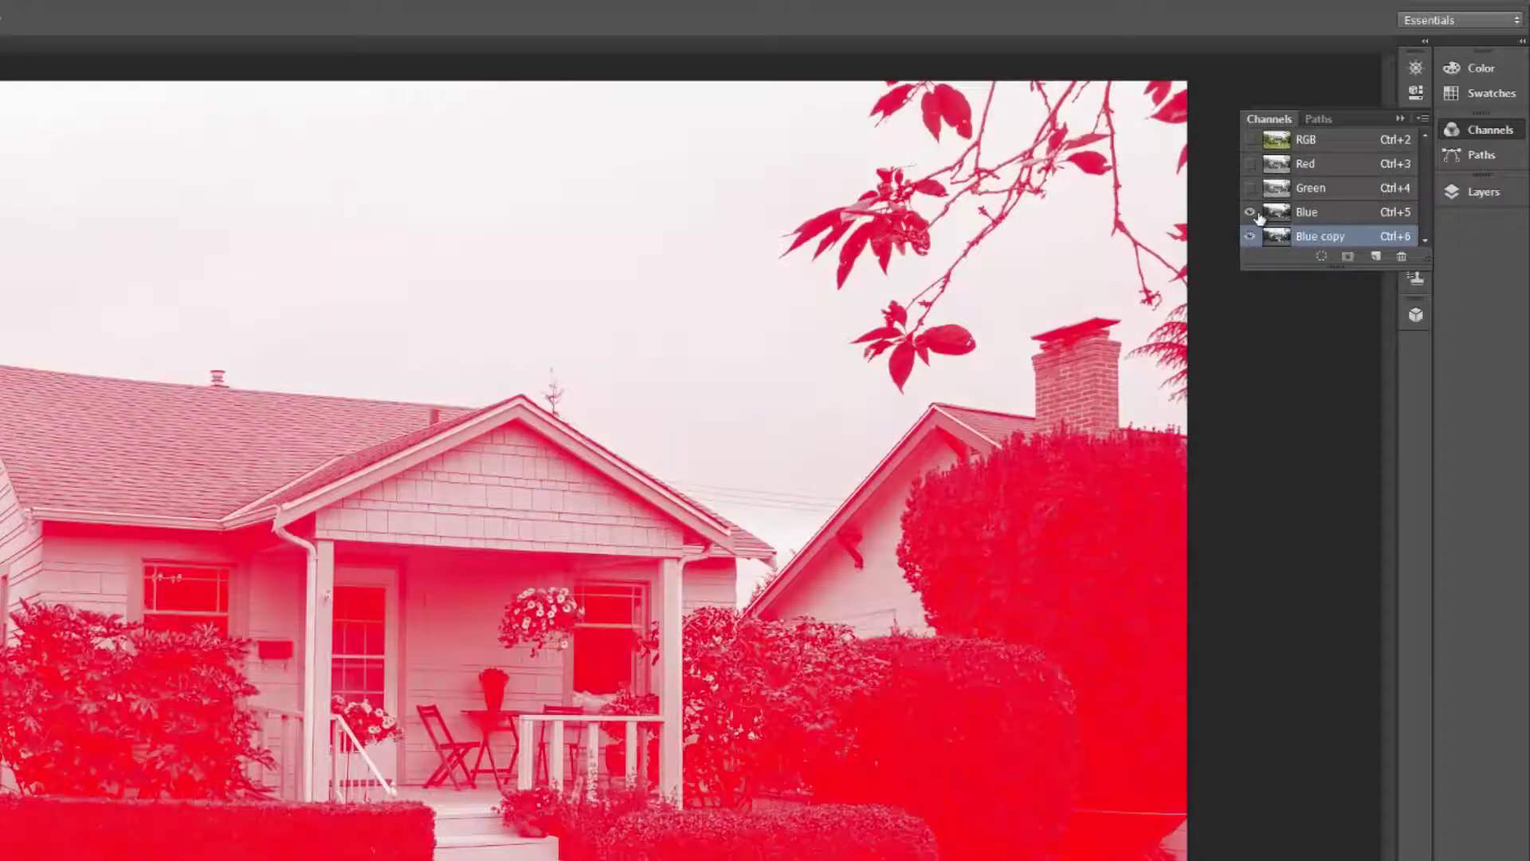
click(1251, 212)
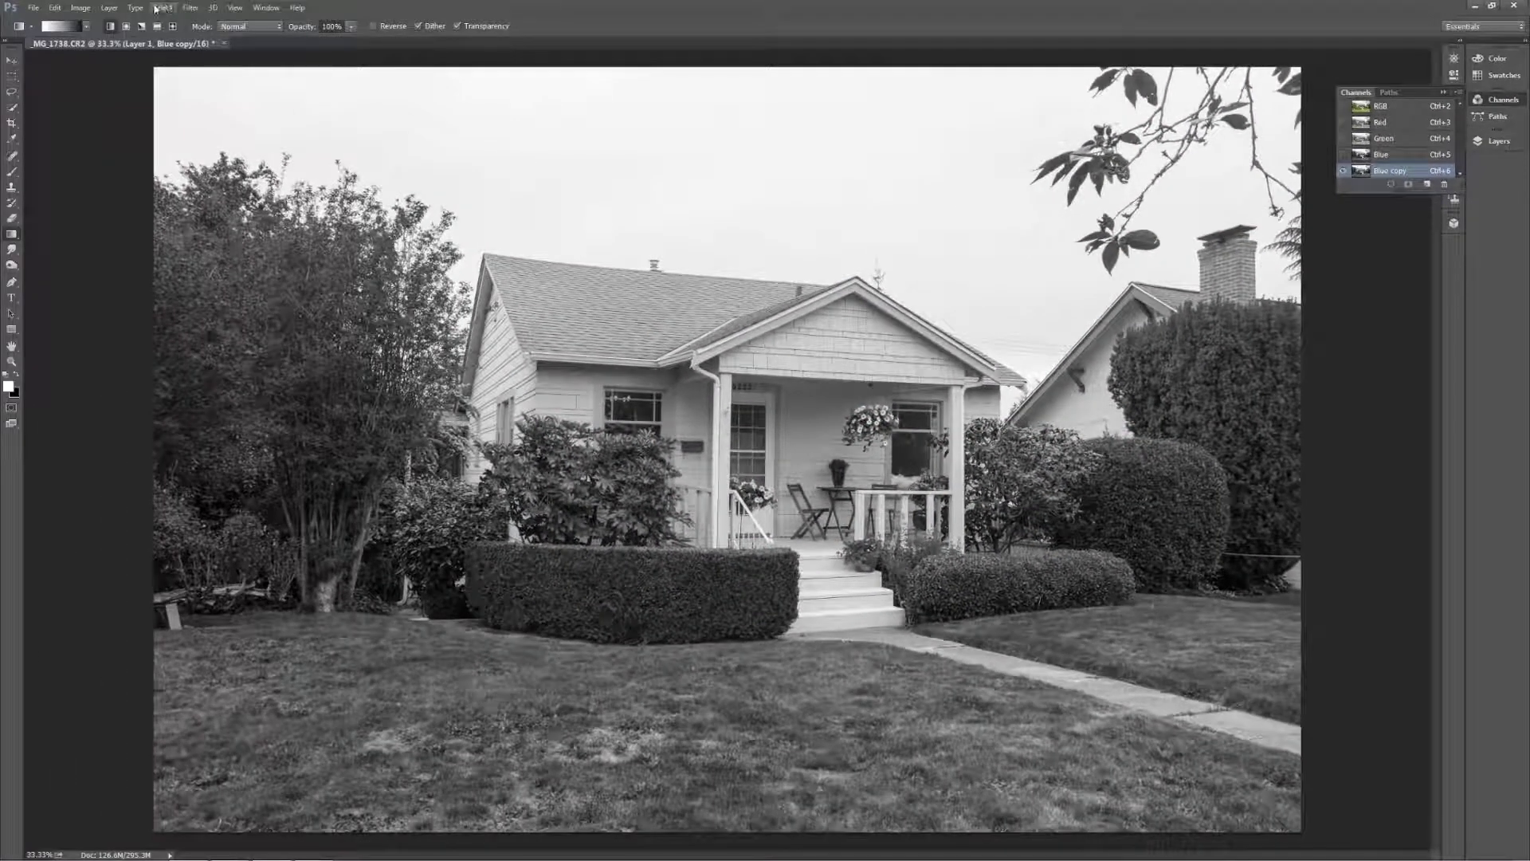
Step: Use Calculations to multiply the merged Blue copy channel with Layer 1's Blue copy at 100% opacity into a new channel
click(80, 8)
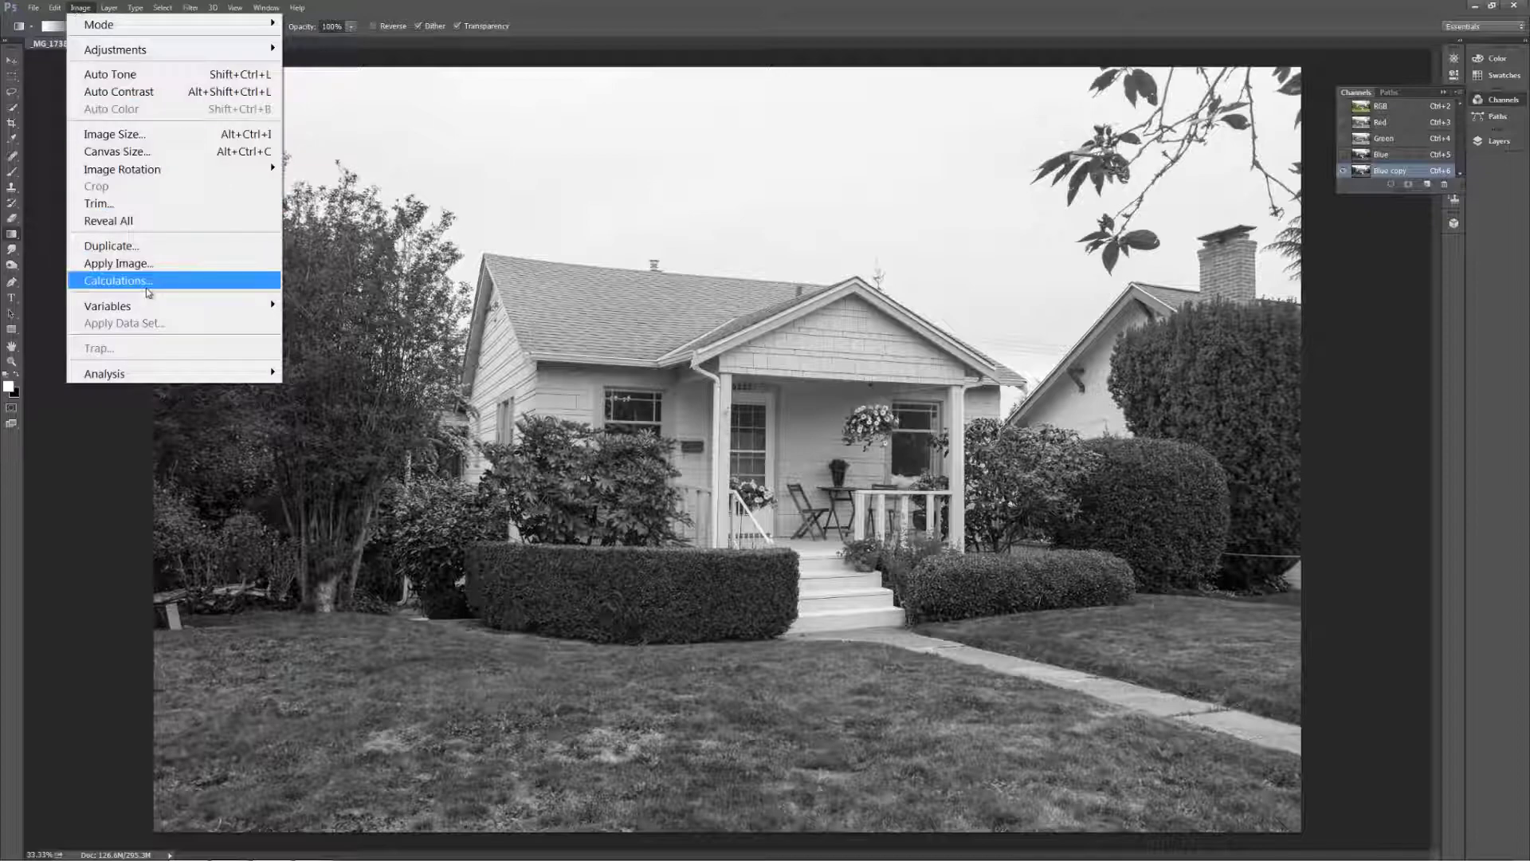
click(151, 282)
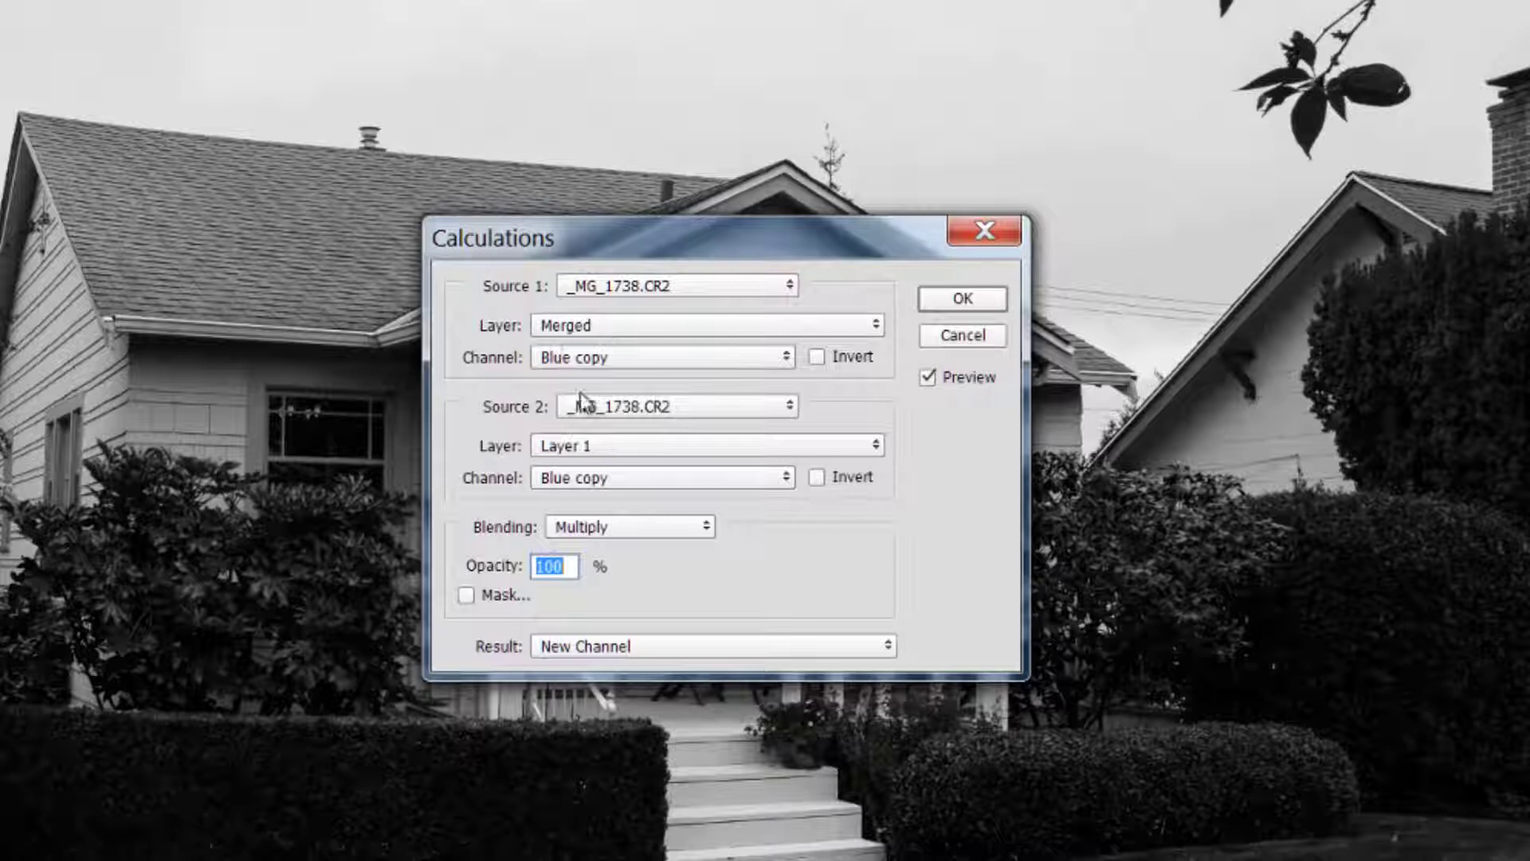
click(616, 325)
click(605, 381)
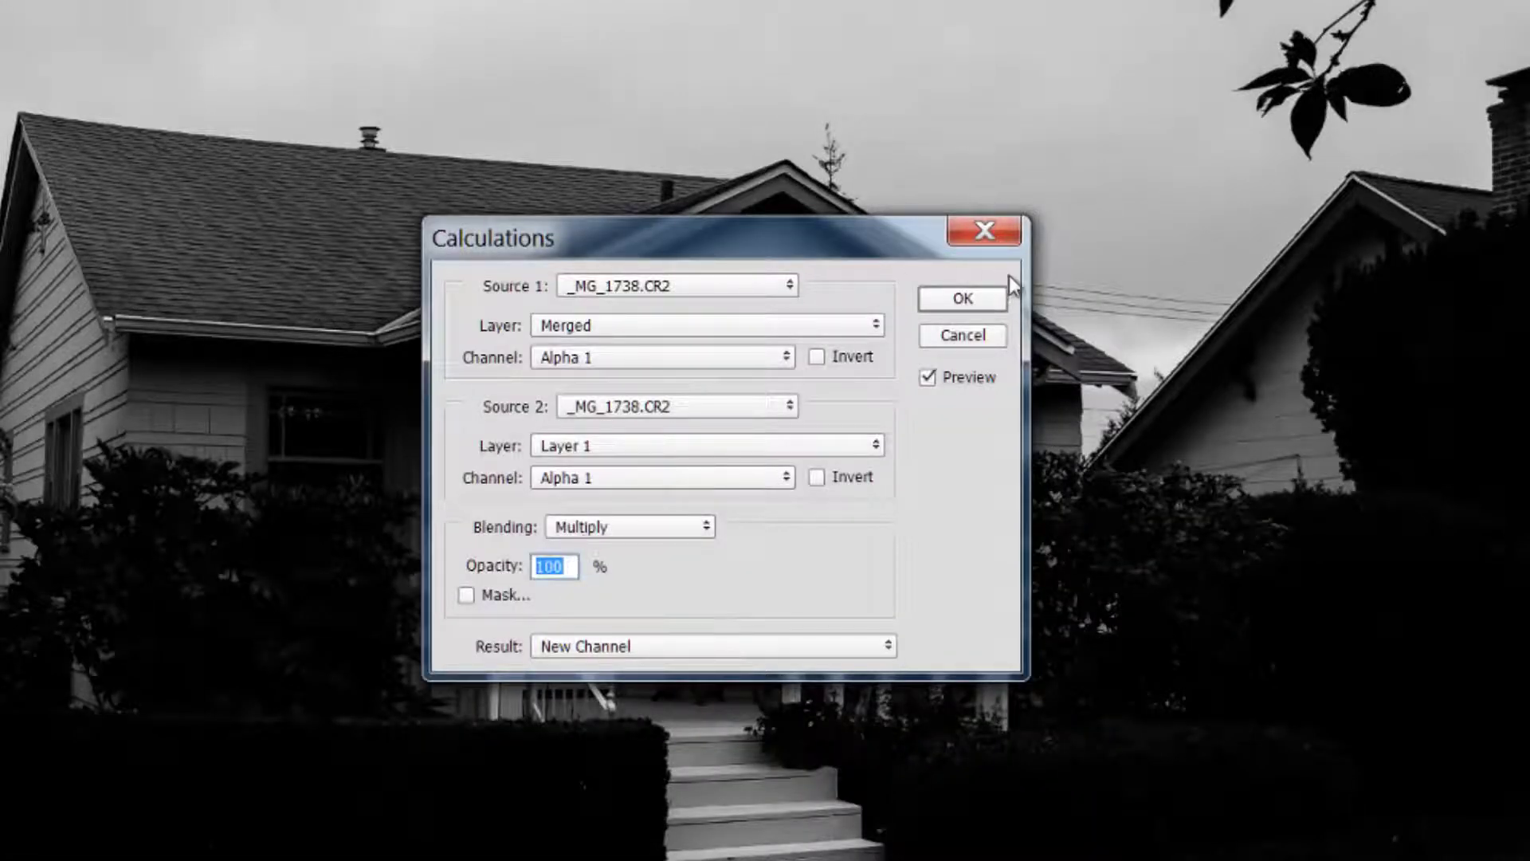
Step: Multiply Alpha 1 with itself into a new channel and push that channel to strong black-and-white contrast with Levels
click(985, 301)
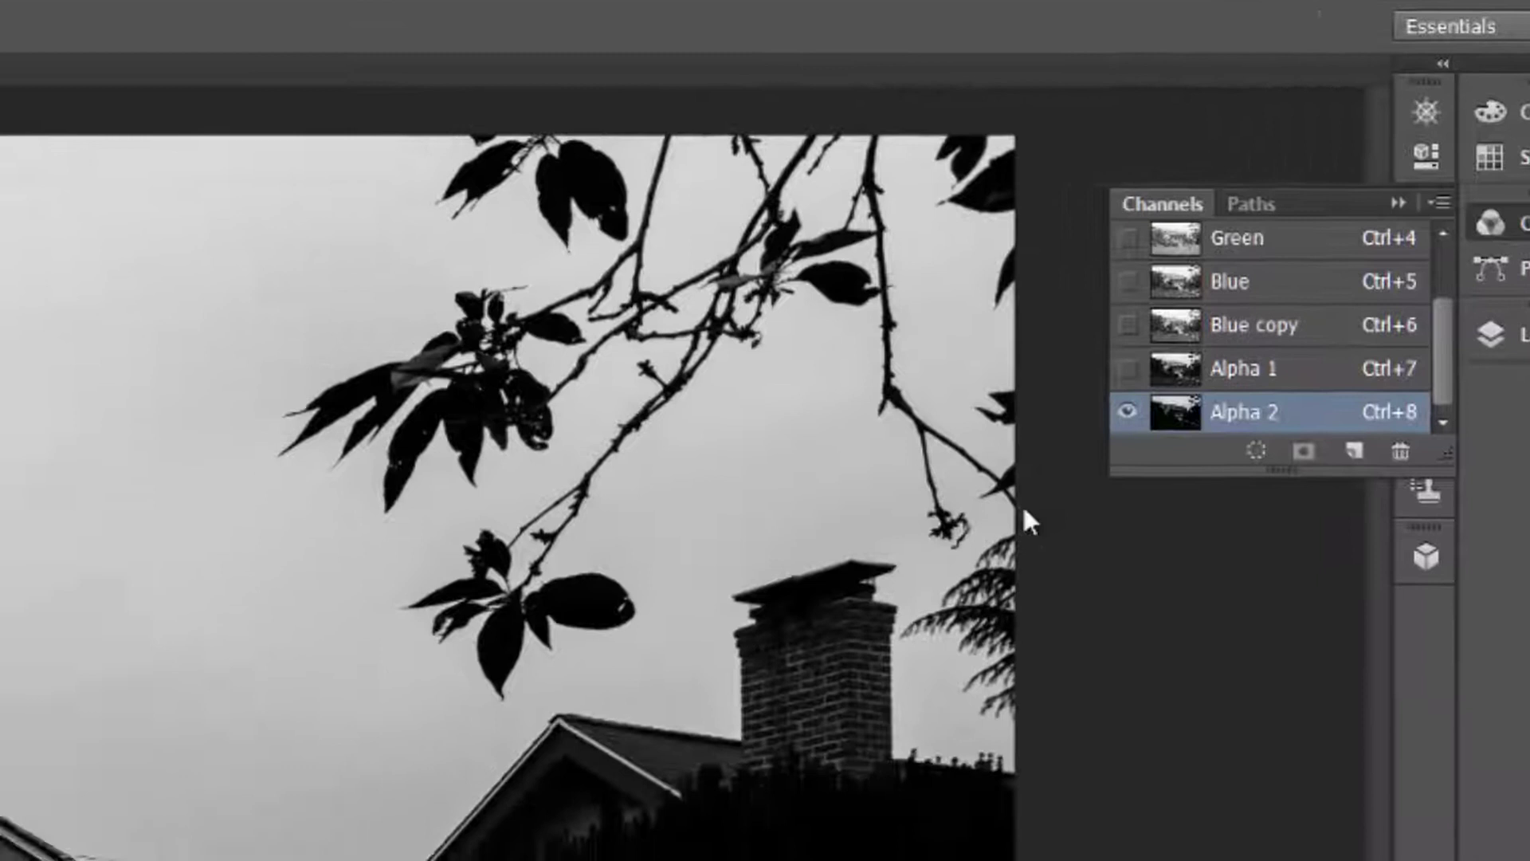
key(ctrl+l)
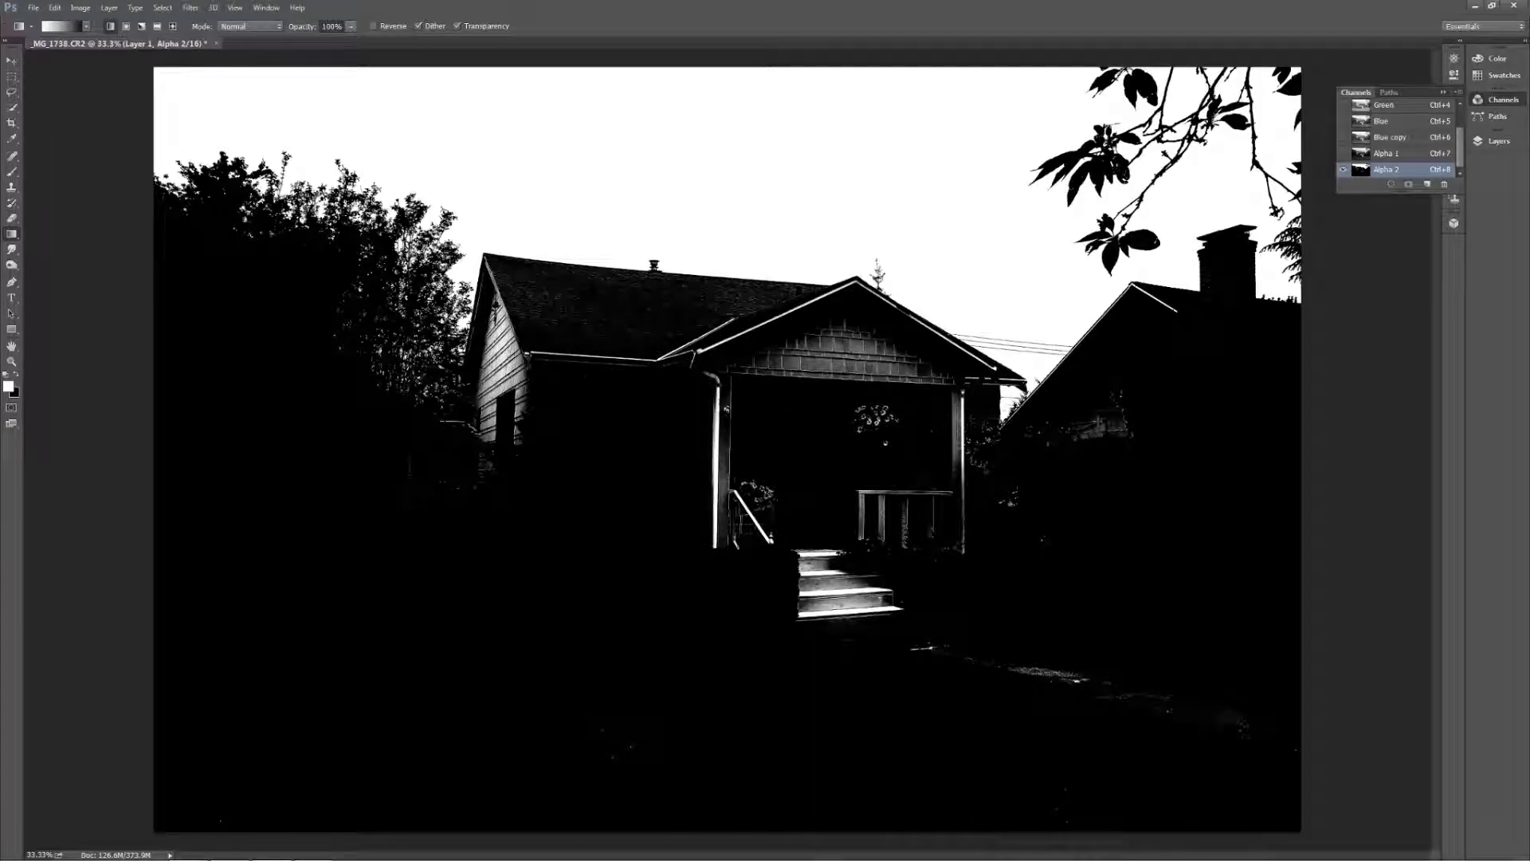
Step: Start a Pen path just inside the neighbouring house's silhouette, following the hedge top, chimney edges and roof ridge
scroll(1132, 396, up, 8)
drag(1115, 256, 594, 469)
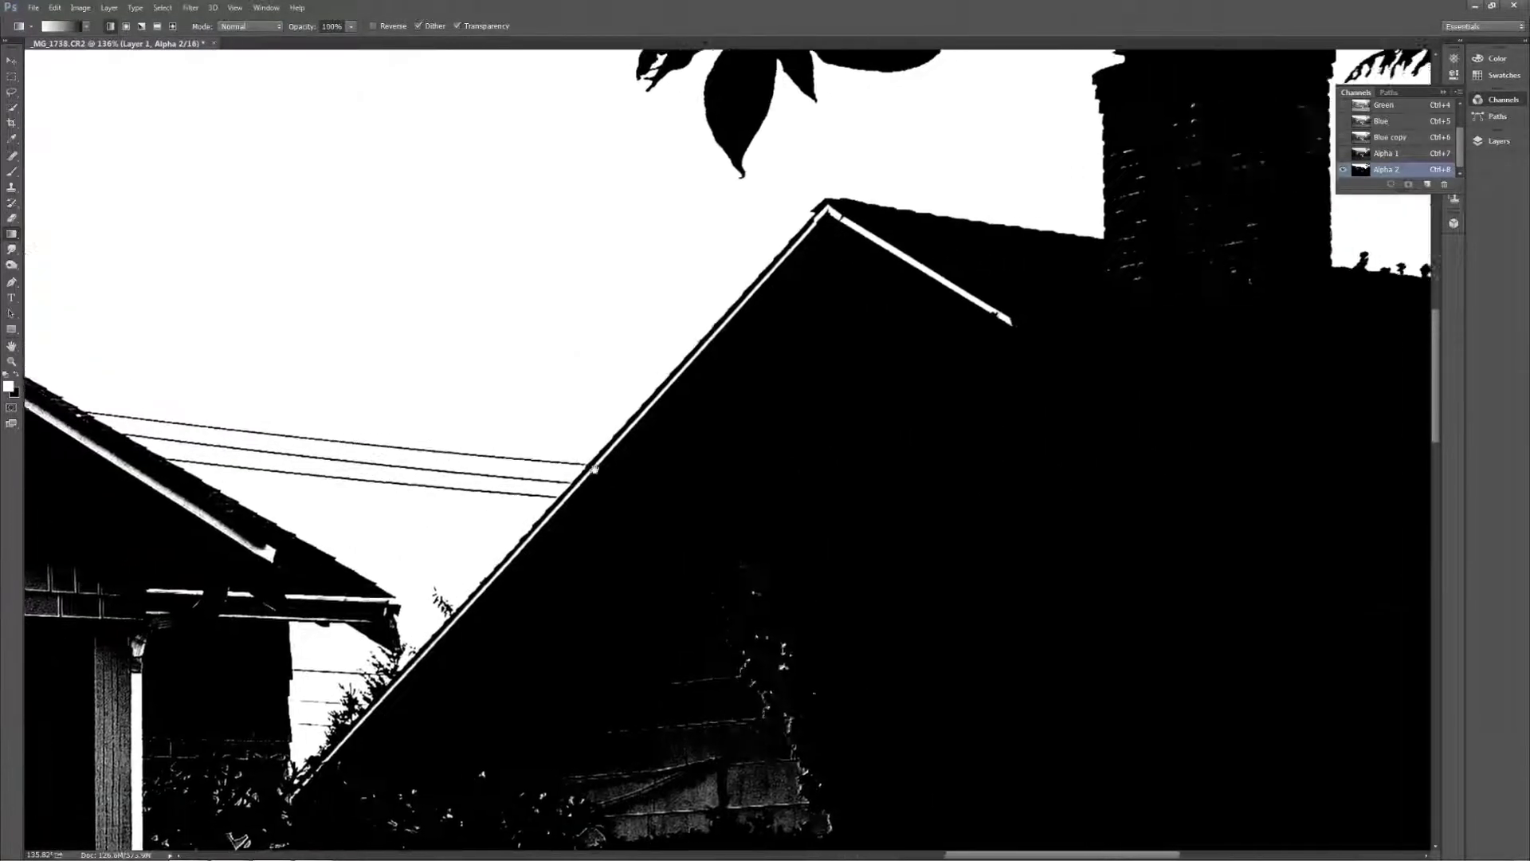
drag(1006, 413, 728, 455)
key(p)
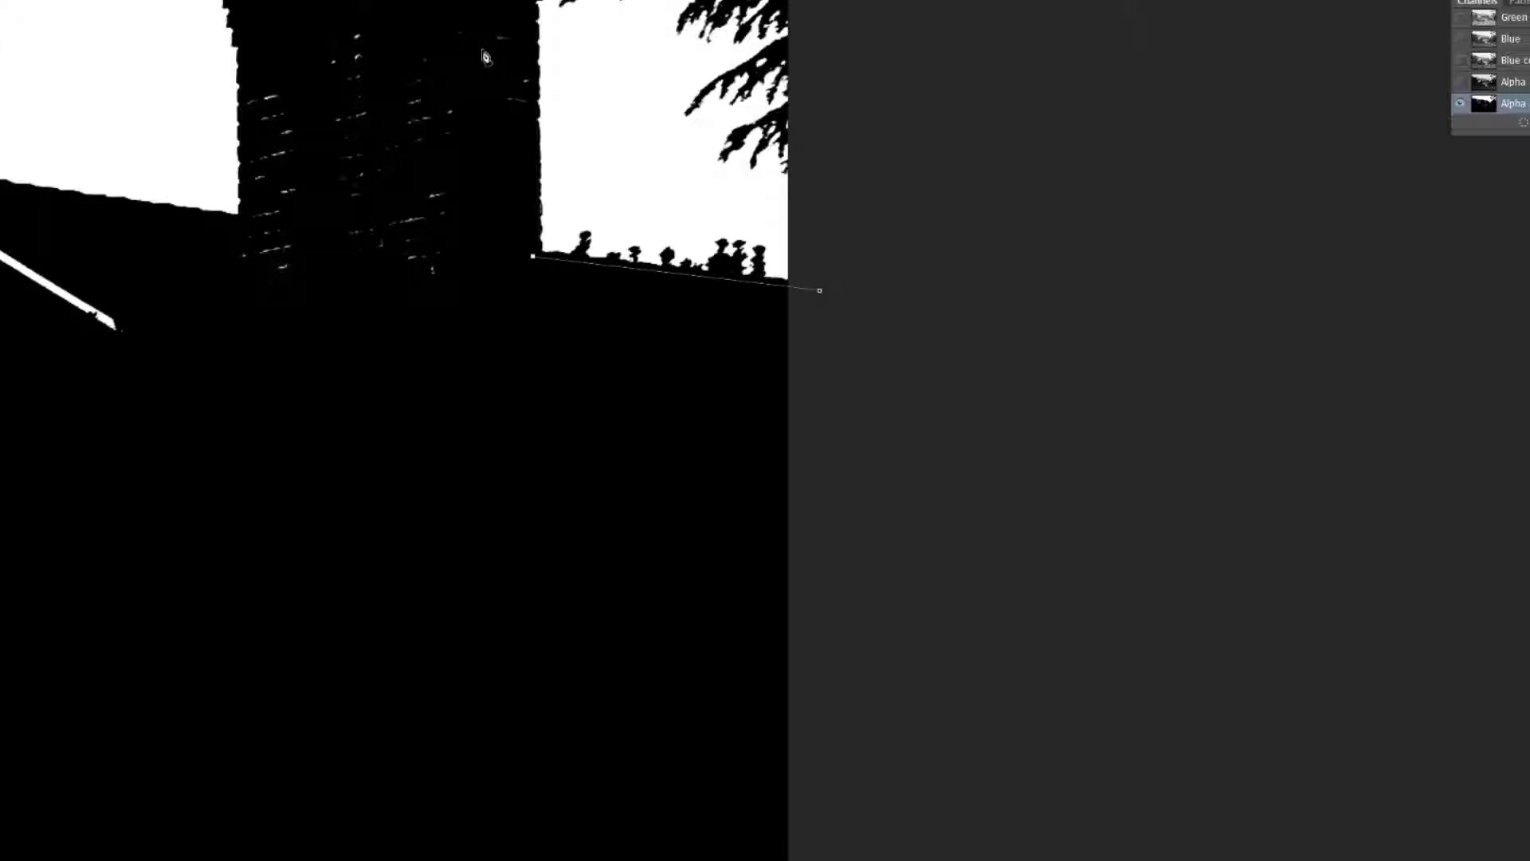
drag(483, 54, 525, 267)
click(570, 177)
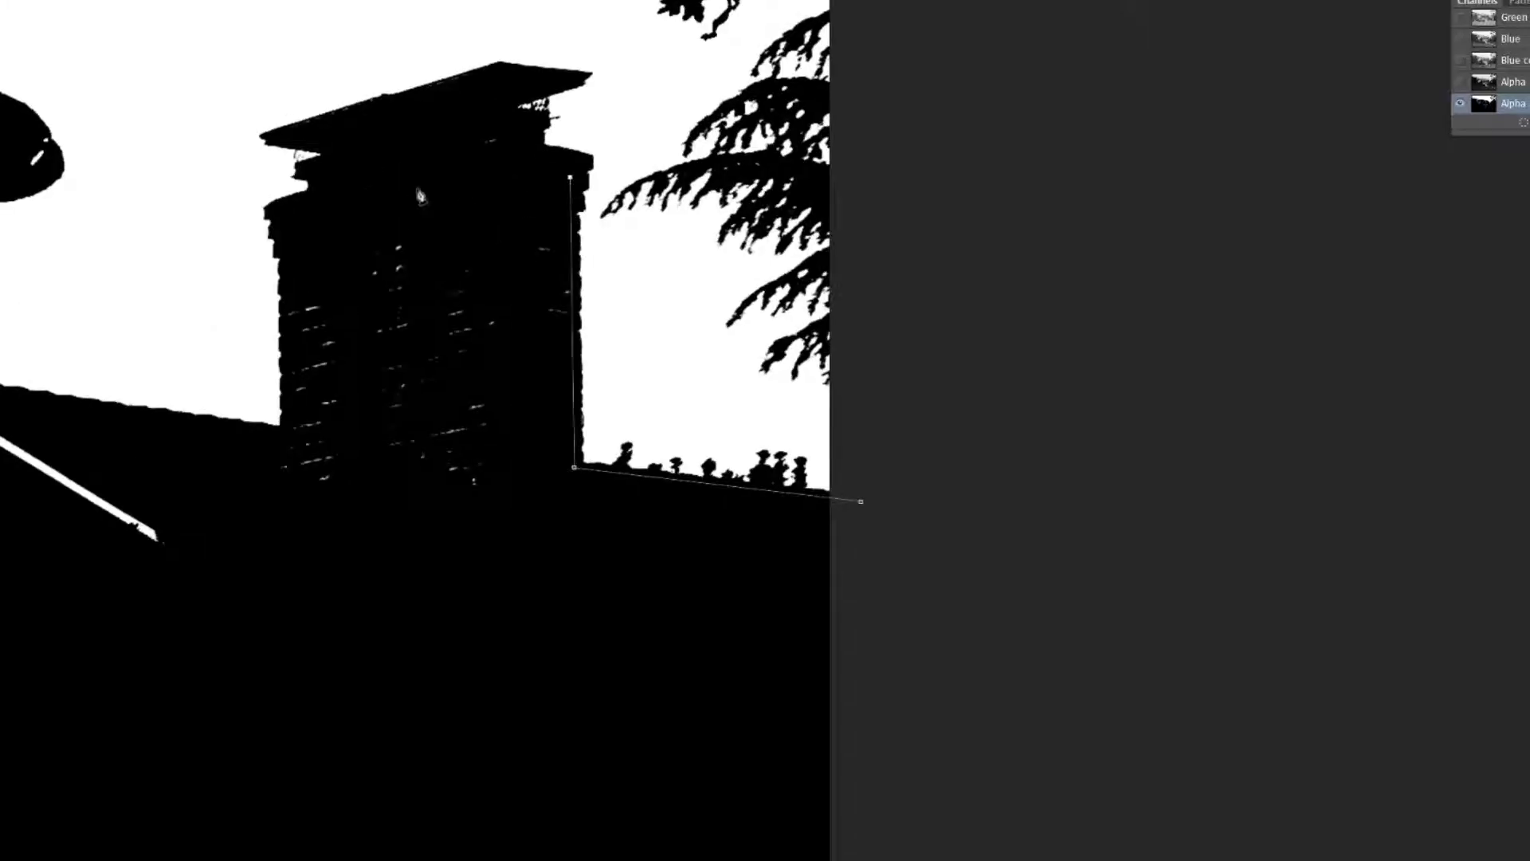
click(513, 134)
click(487, 128)
click(284, 247)
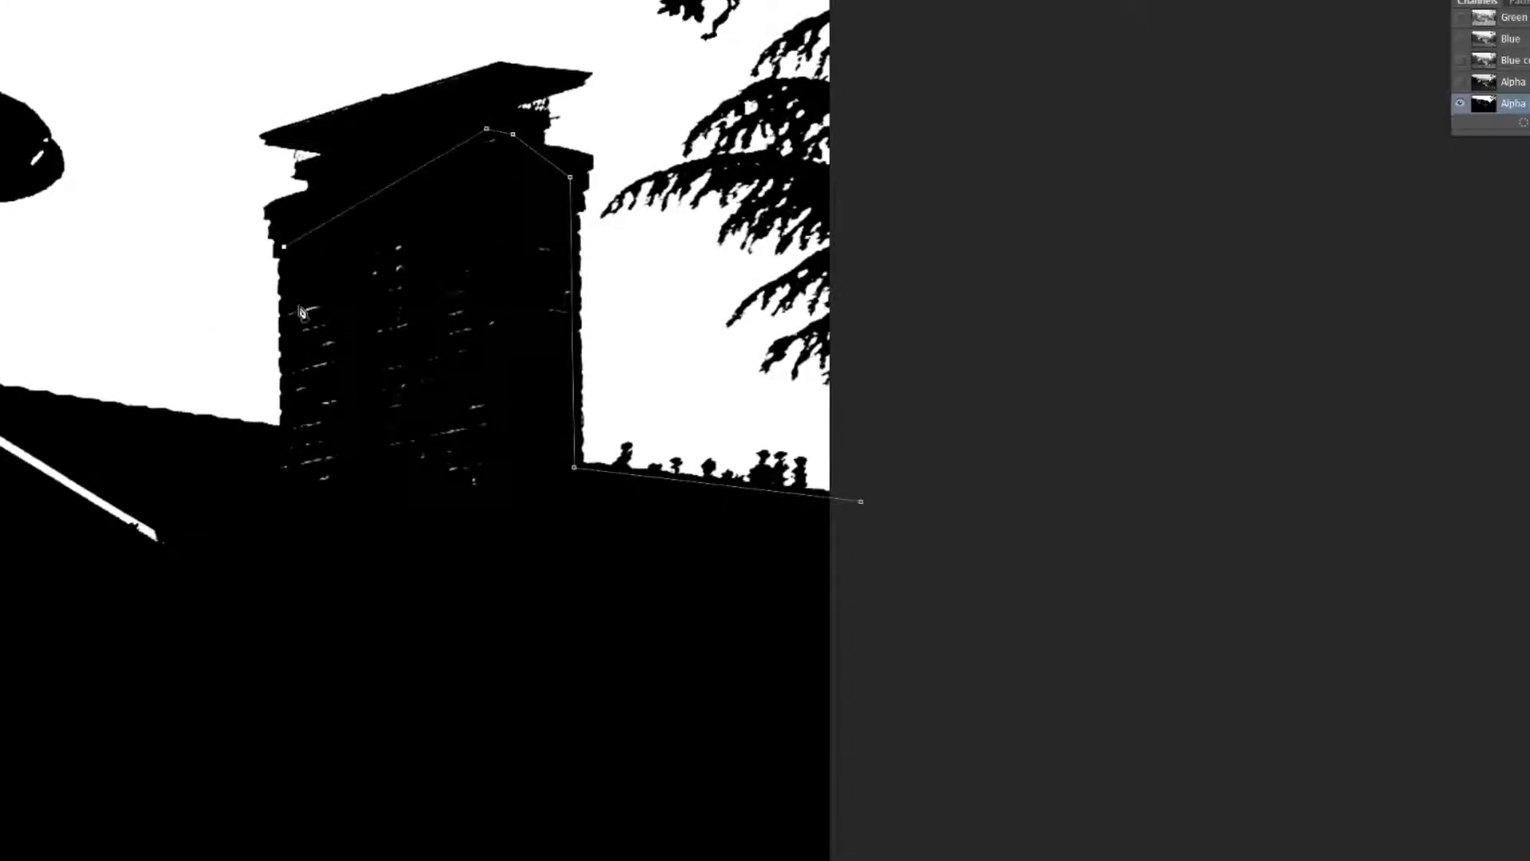
click(279, 439)
drag(279, 439, 284, 441)
click(0, 394)
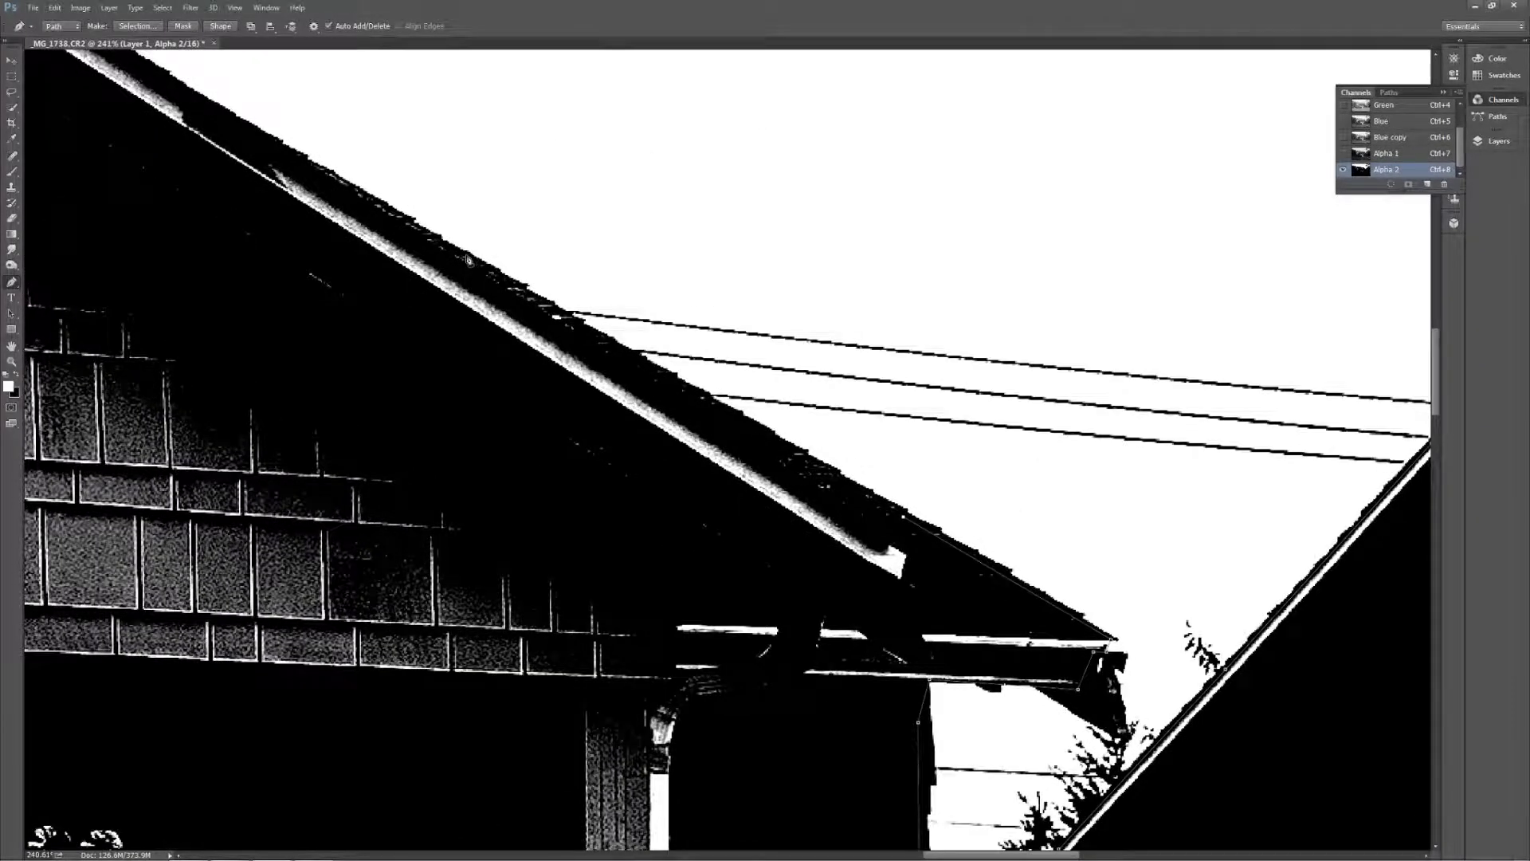
Step: Continue the path up the main house's front roof slope, just inside its edge, to the gable peak
click(466, 254)
drag(211, 66, 1065, 626)
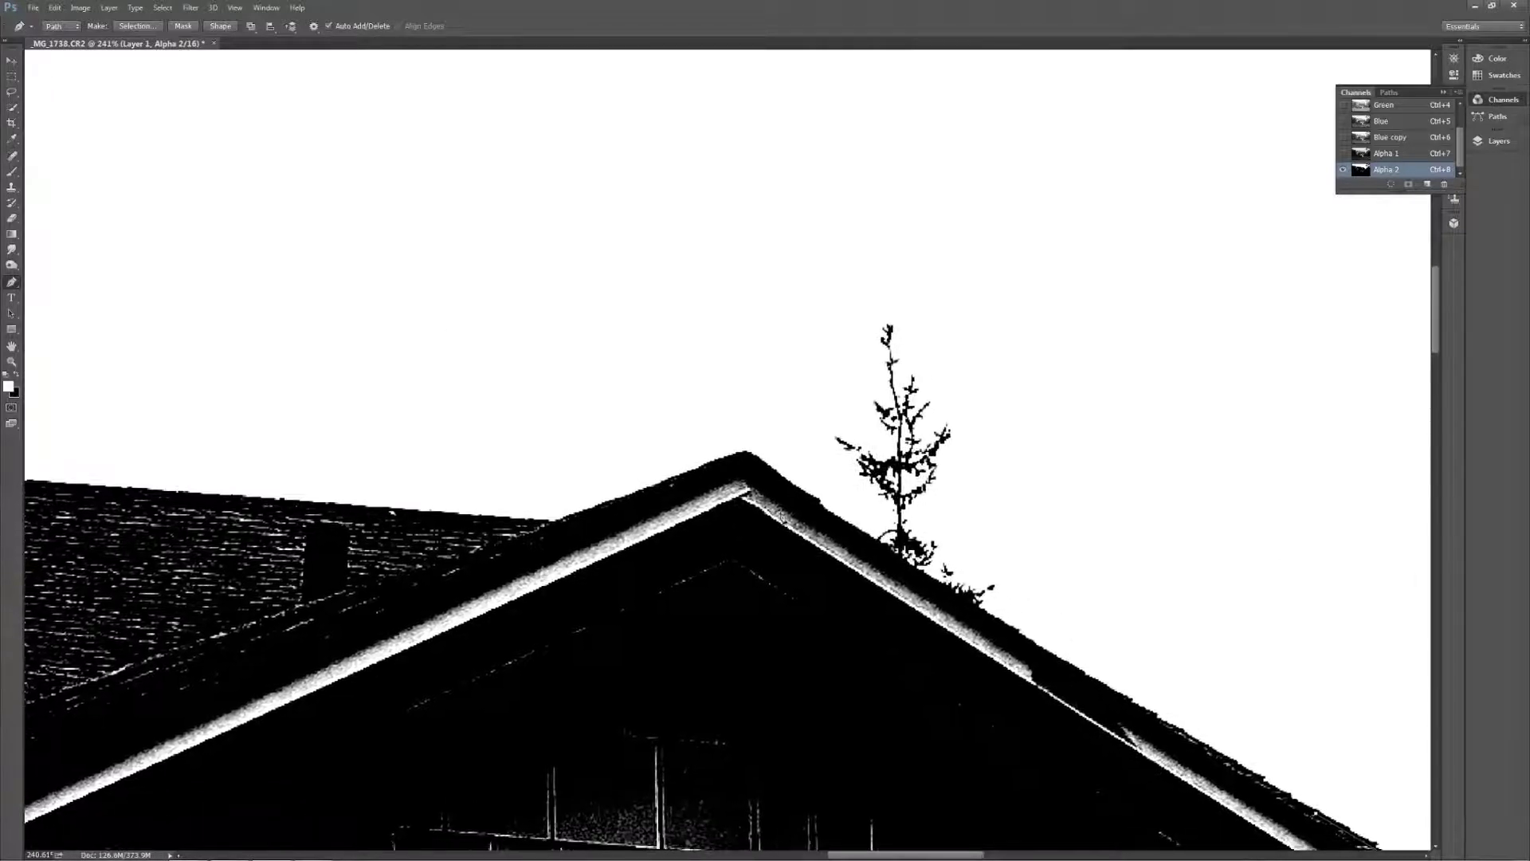
click(739, 457)
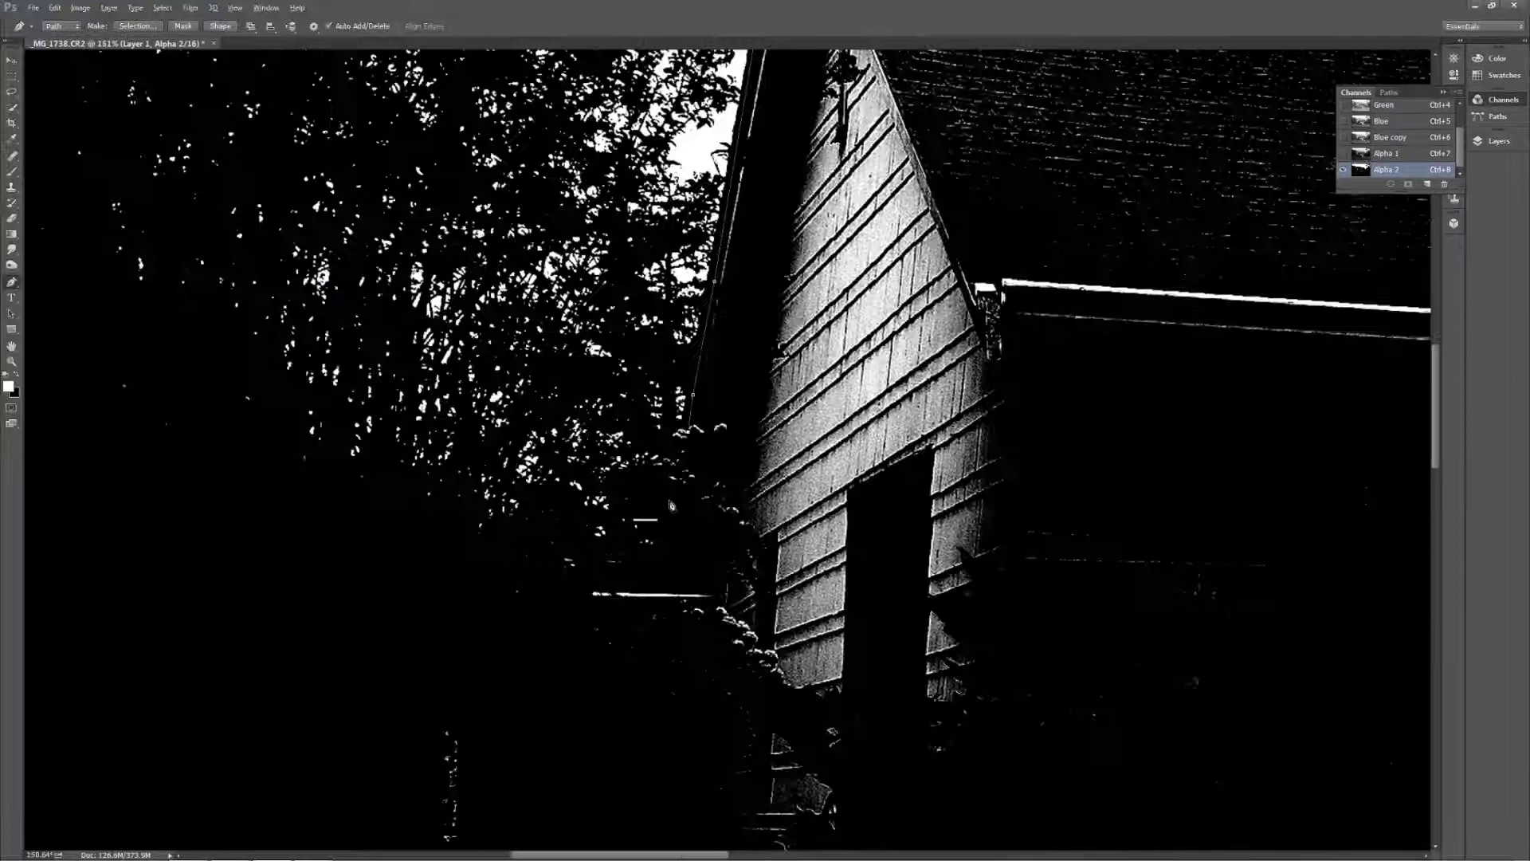
scroll(672, 505, down, 5)
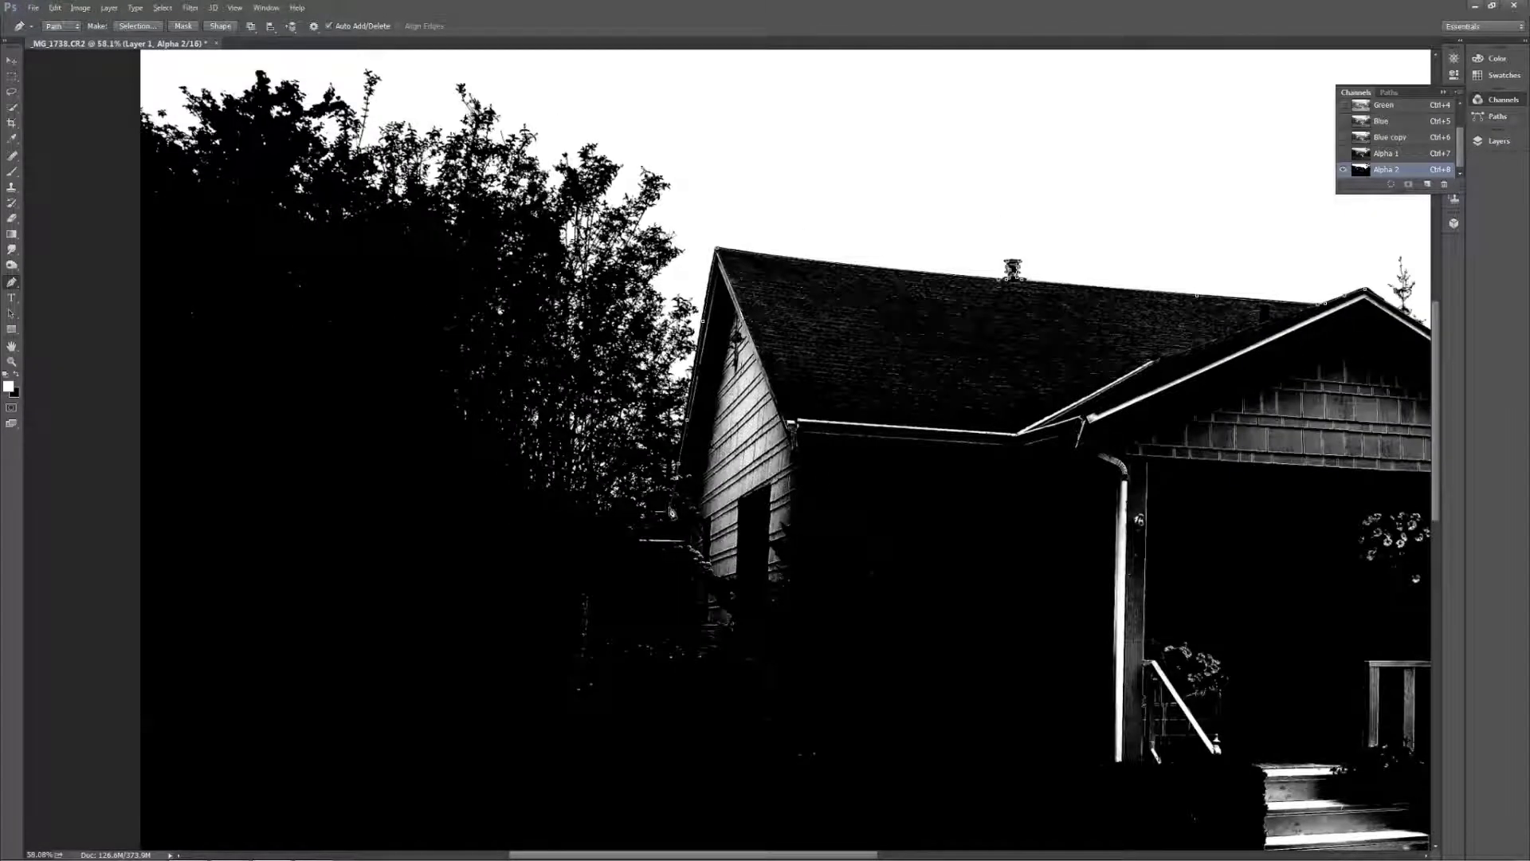
Step: Extend the path below the tree branches, past the canvas edge, and around the bottom of the image to enclose the foreground
drag(451, 476, 906, 456)
click(879, 428)
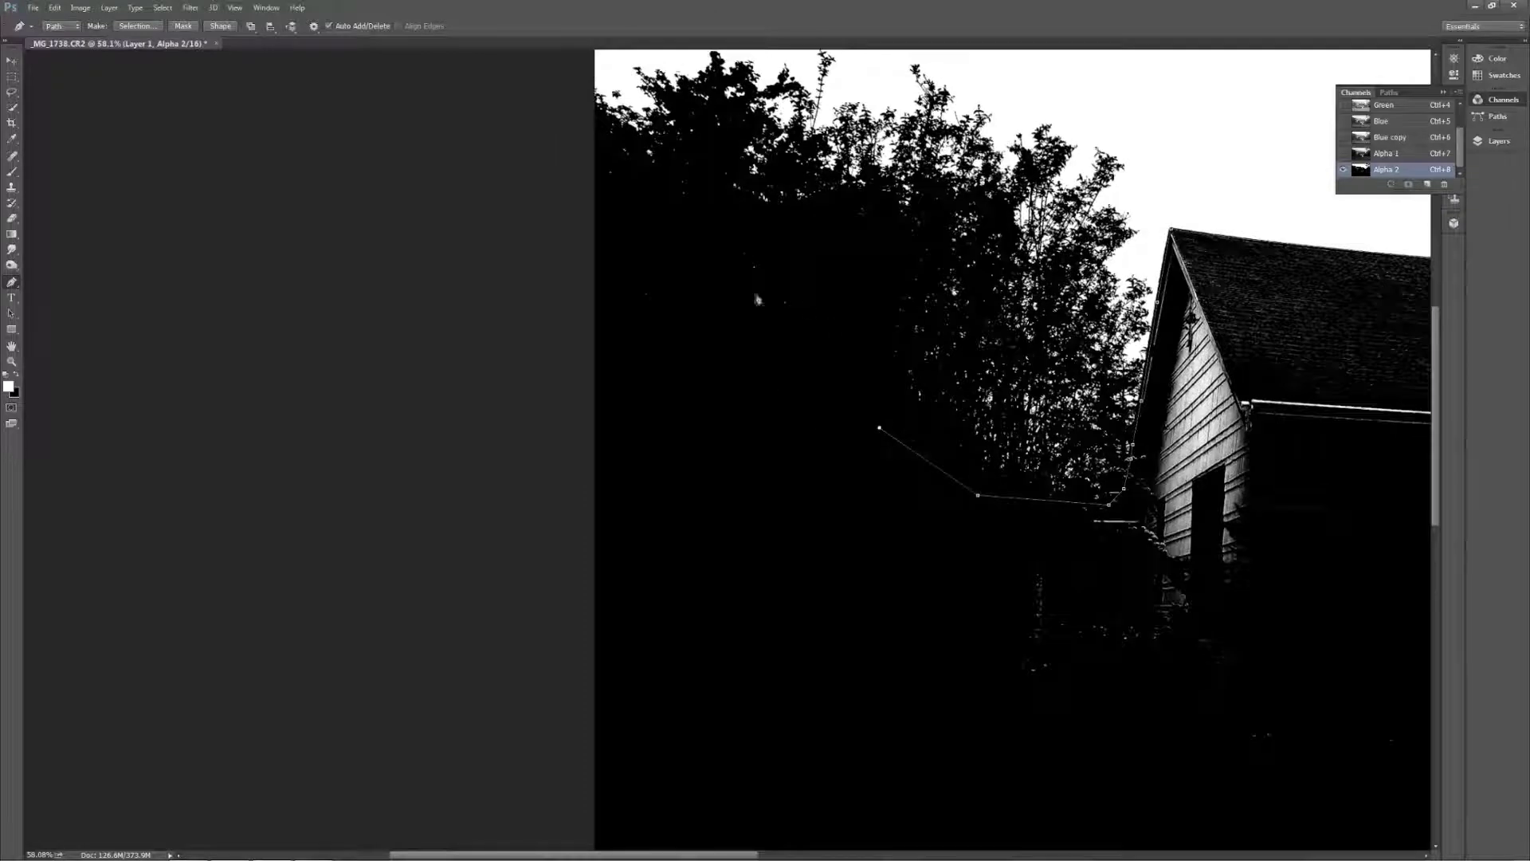
click(547, 383)
scroll(600, 519, down, 5)
click(390, 699)
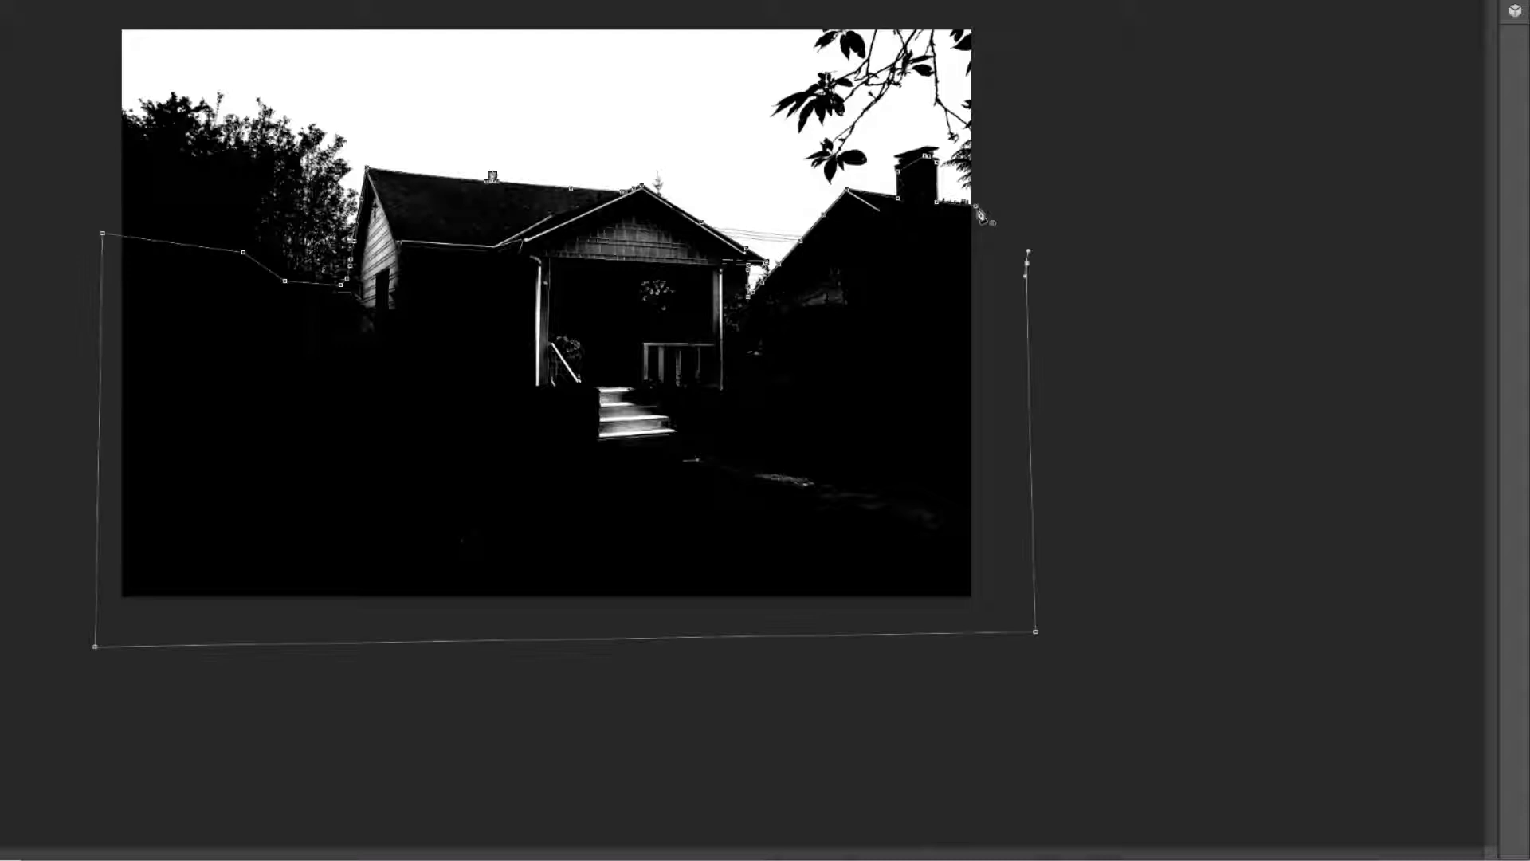
Step: Convert the foreground path to a selection and fill it with the background color in Normal mode
key(ctrl+Return)
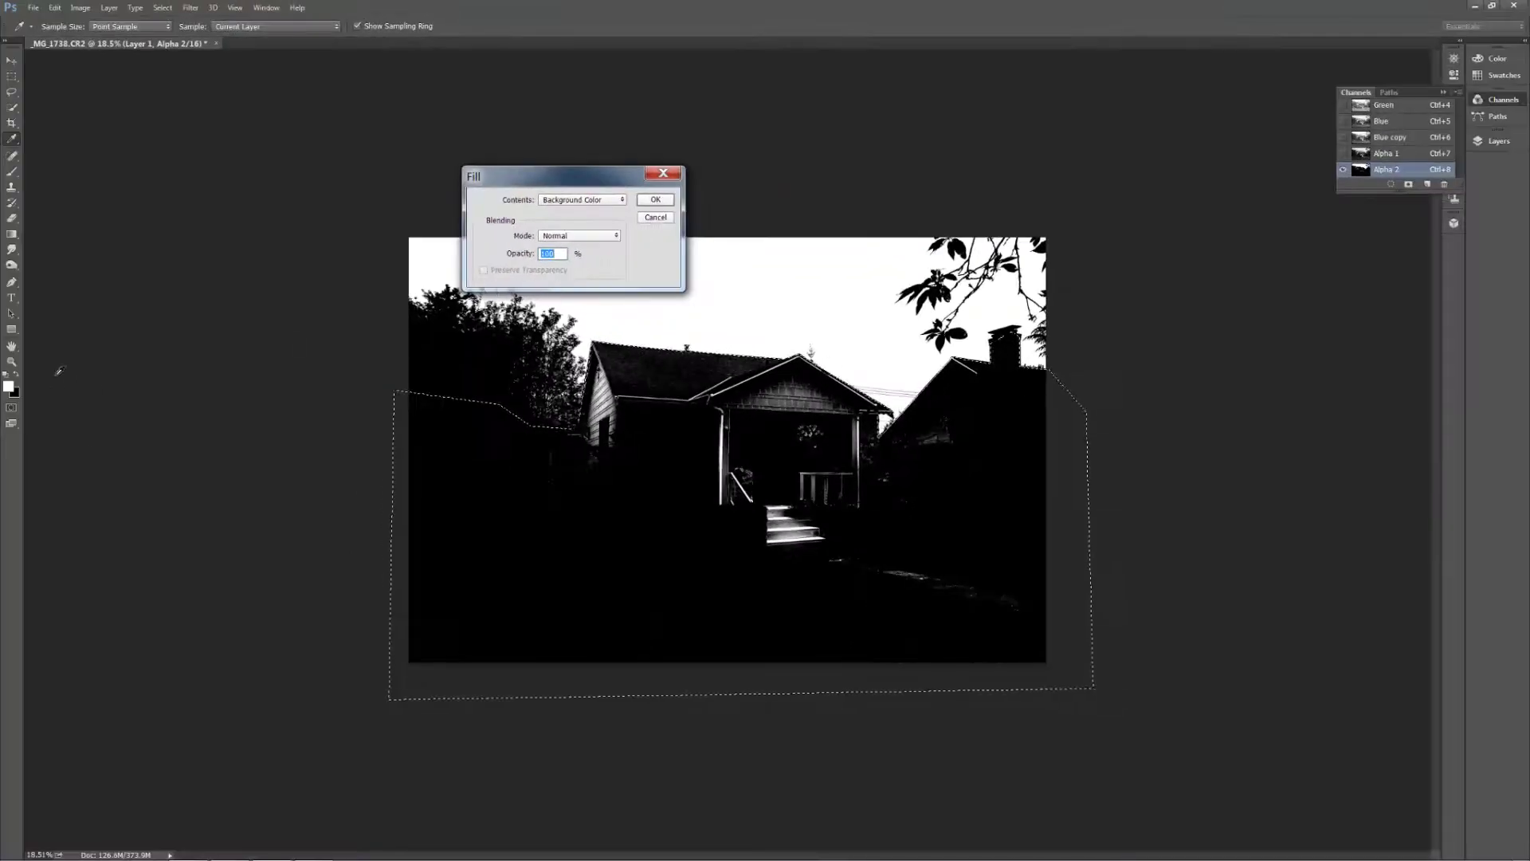
click(667, 201)
key(p)
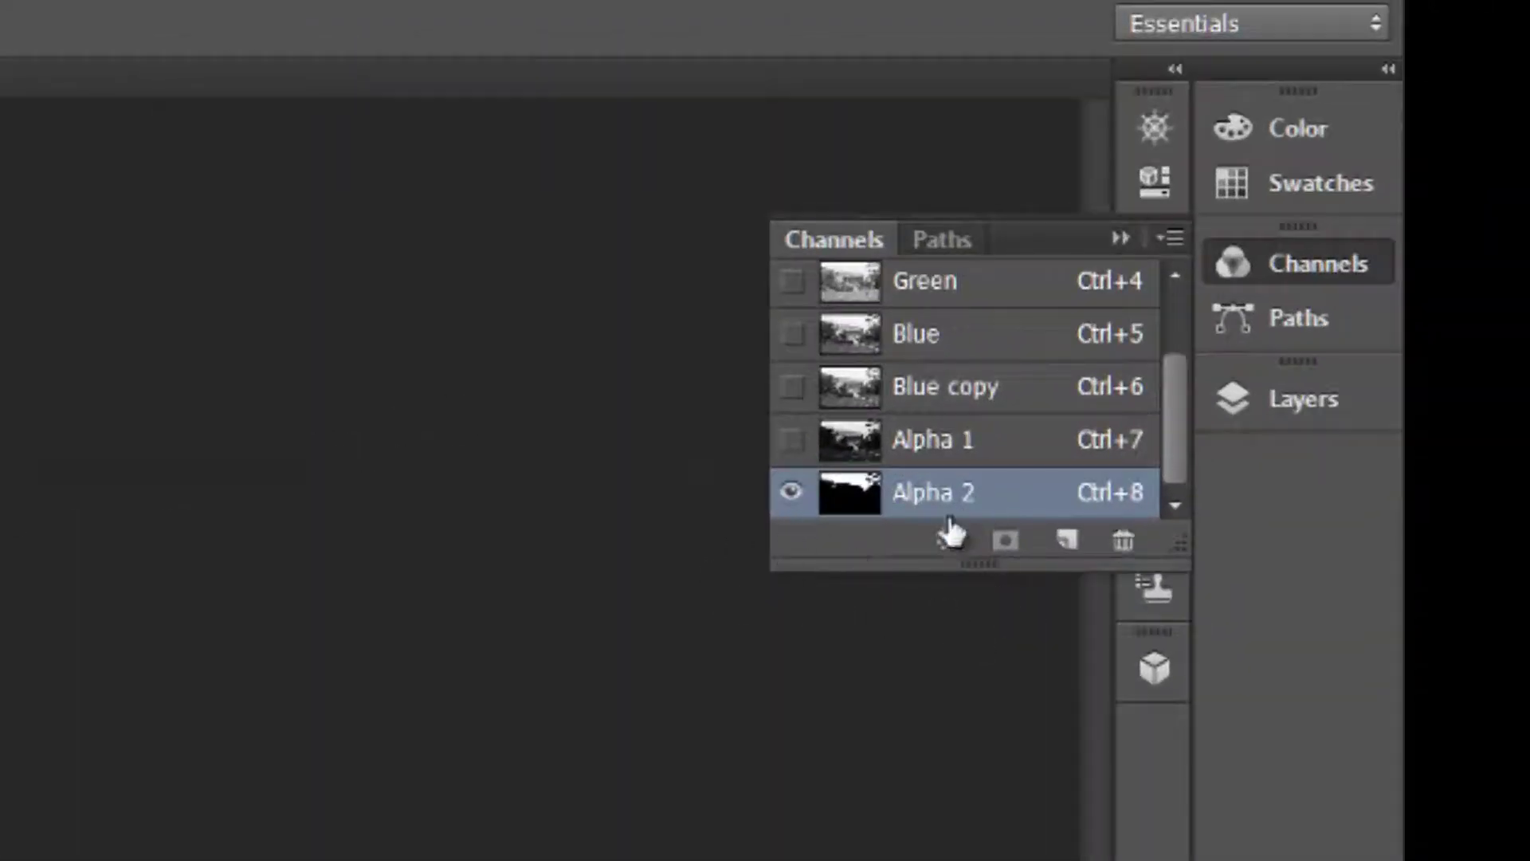
Step: Load the Alpha 2 channel as a selection and add a layer mask to Layer 1 that hides the sky
click(961, 540)
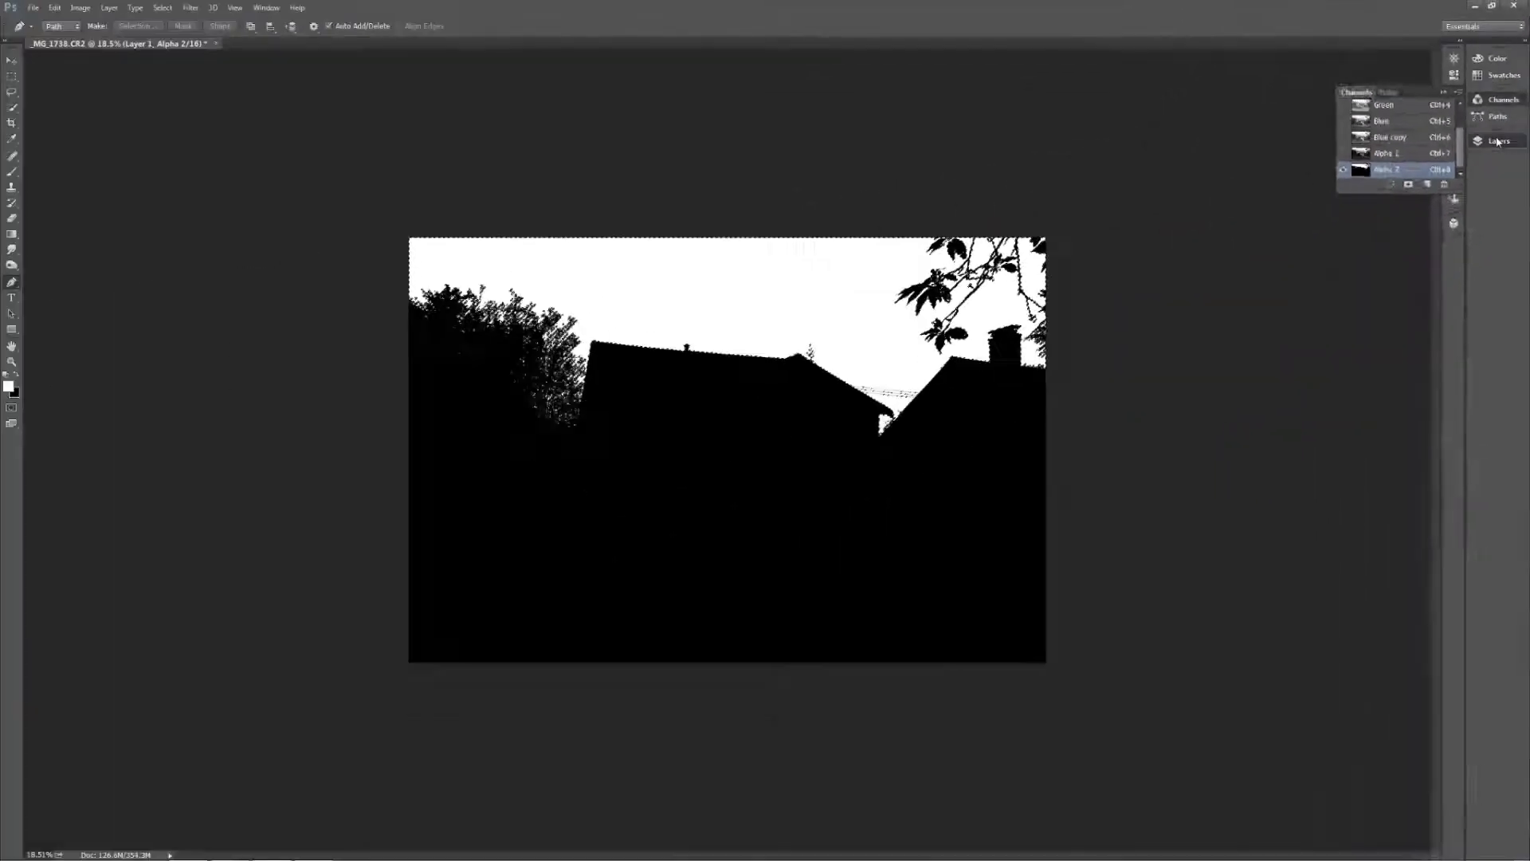
click(1304, 399)
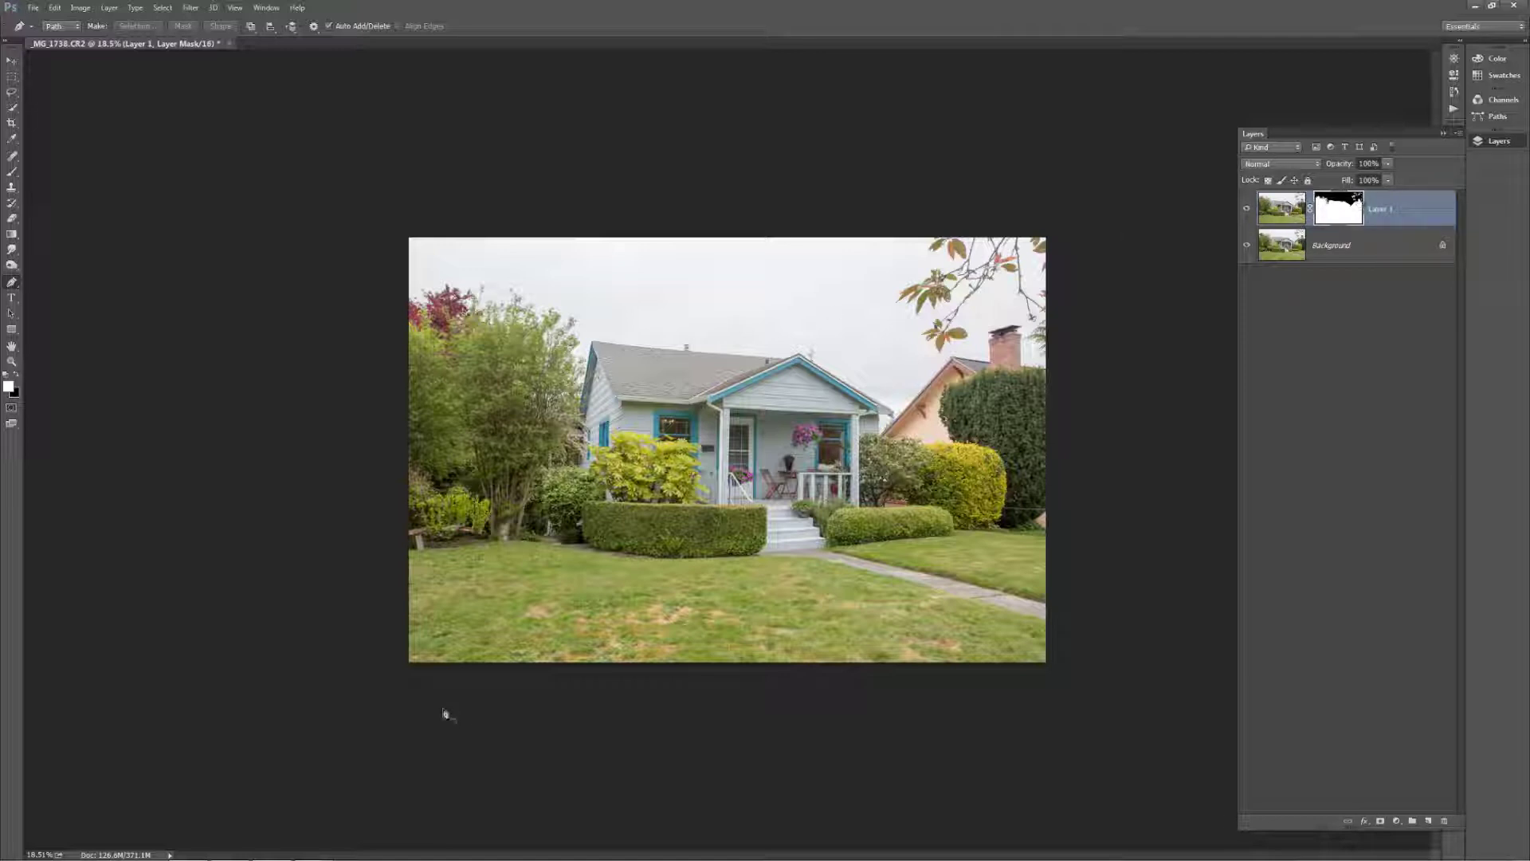
Step: Place the sky-8 image from the Backgrounds > Sky folder into the house photo
click(229, 848)
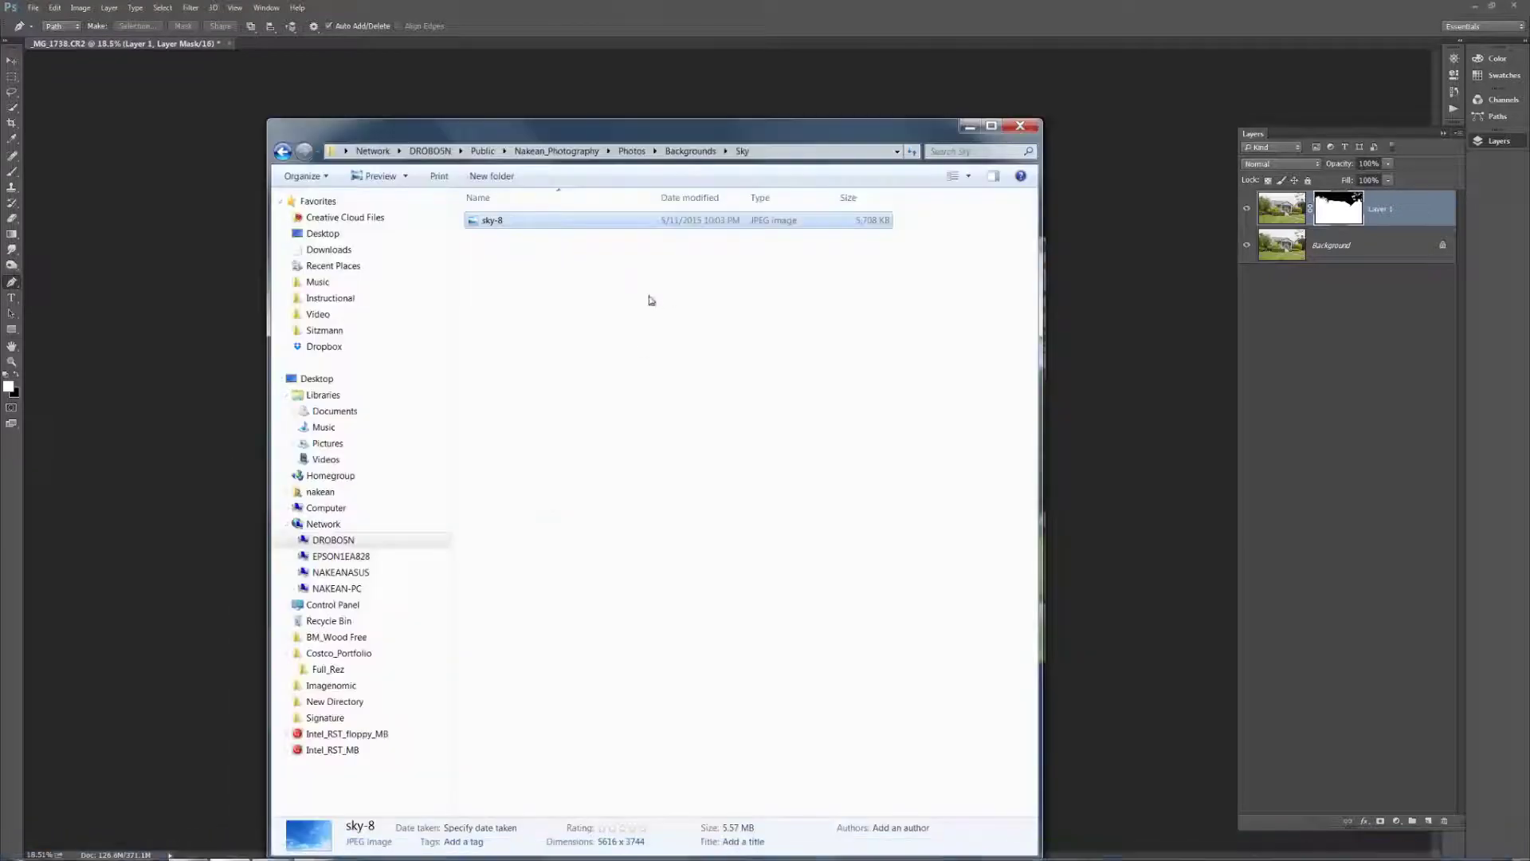
click(650, 295)
click(477, 220)
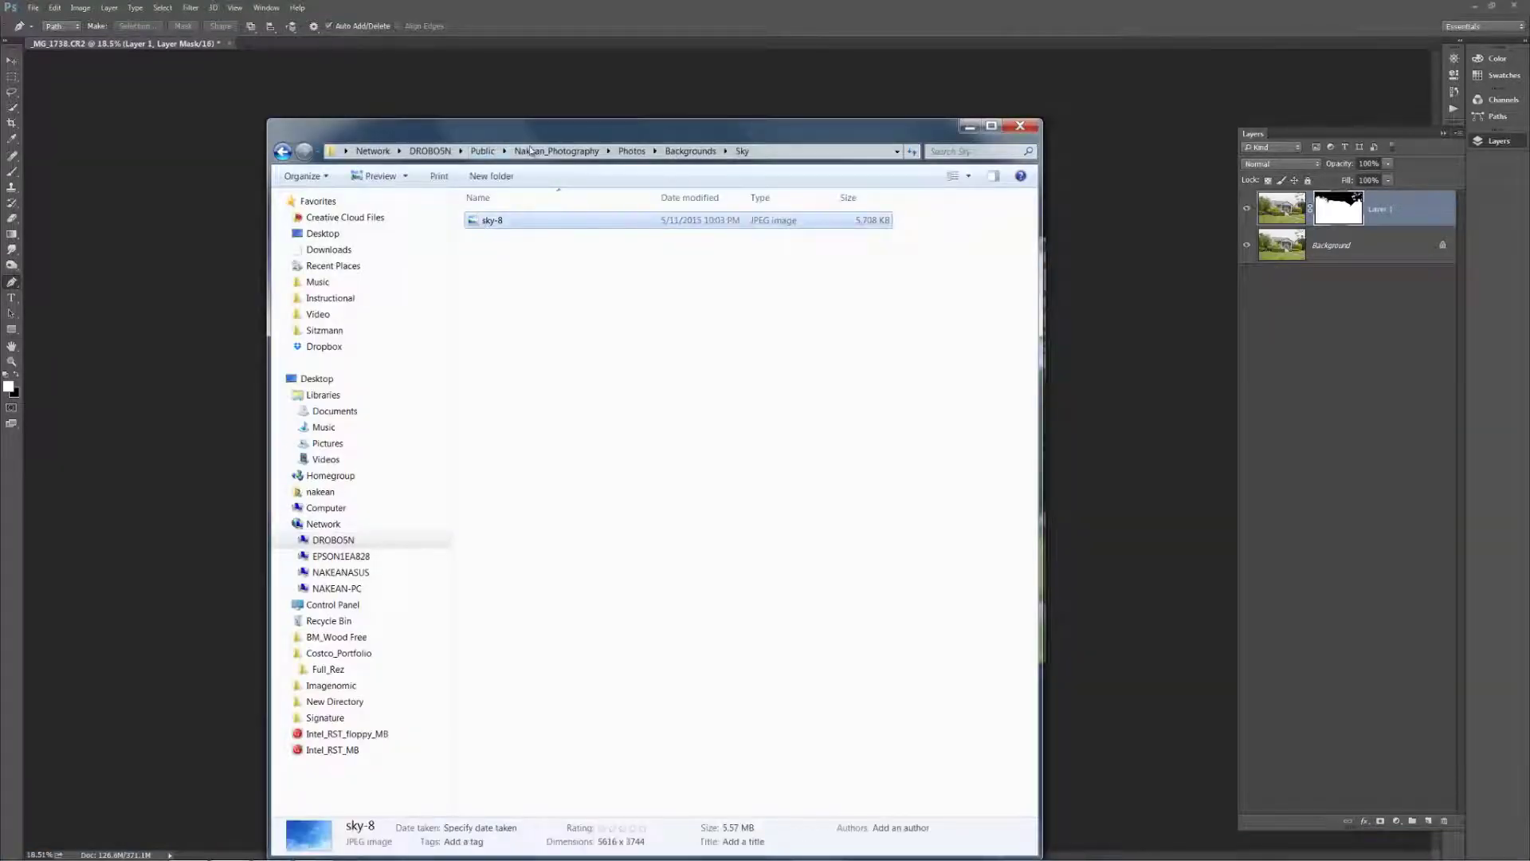
drag(530, 151, 1146, 144)
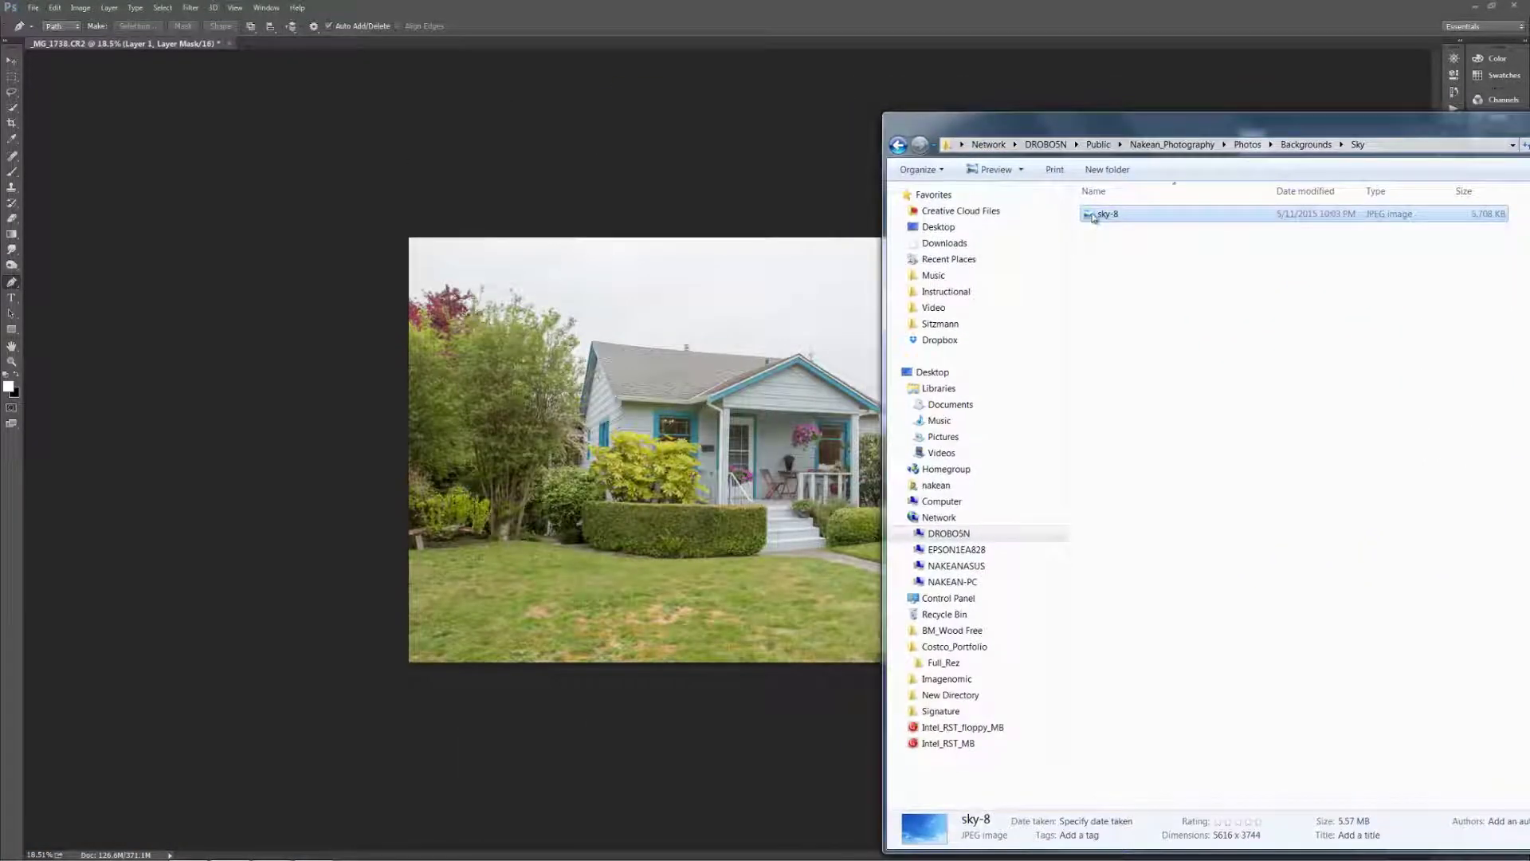
drag(1093, 217, 693, 363)
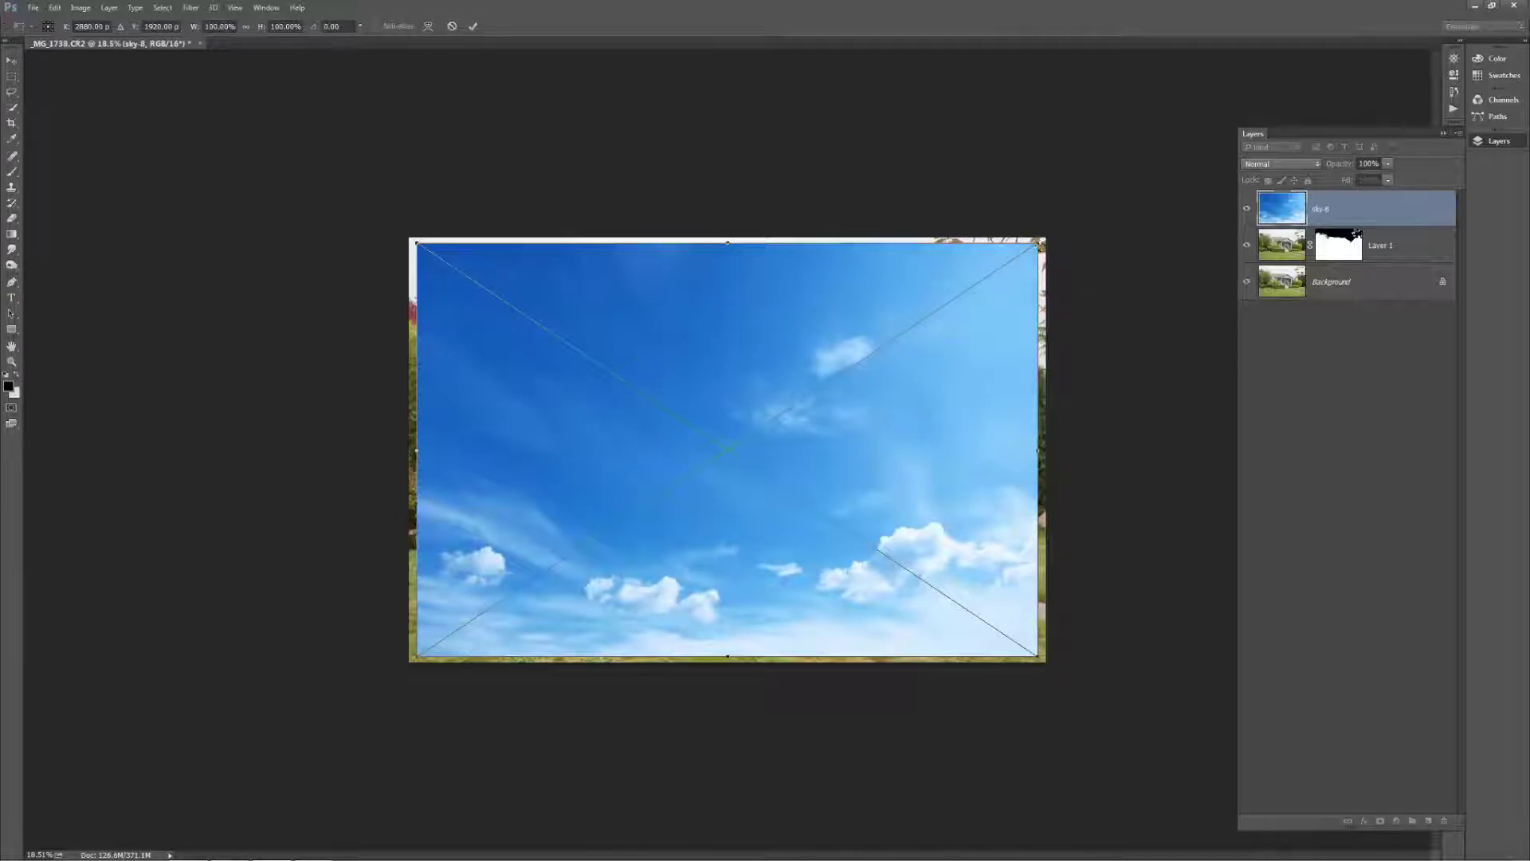
Step: Scale the sky-8 image proportionally beyond the canvas edges and move it up so its lower clouds fill the sky area
drag(1039, 244, 1055, 221)
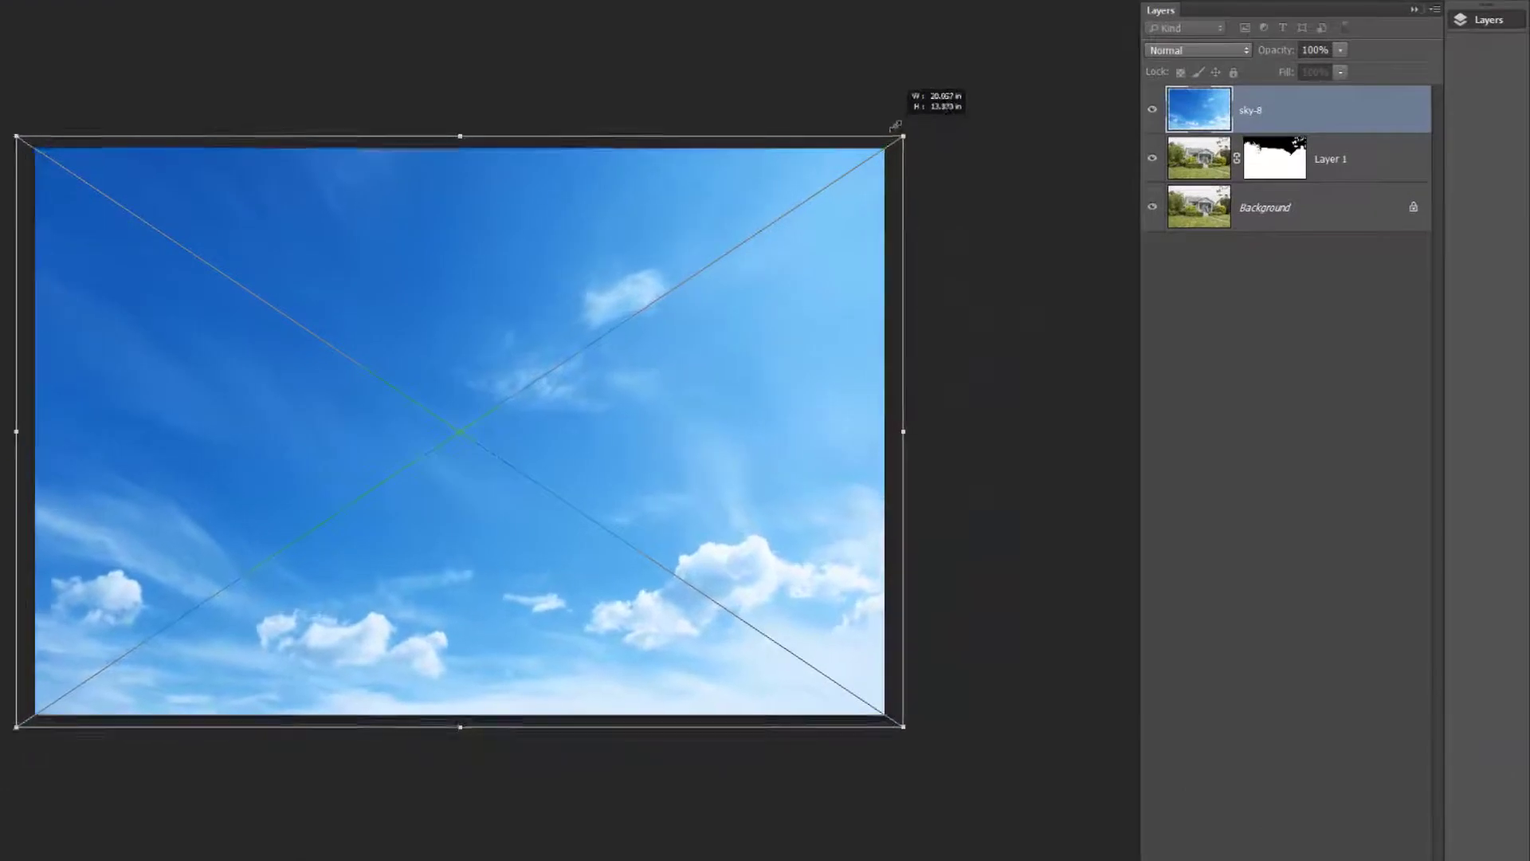
drag(895, 126, 923, 107)
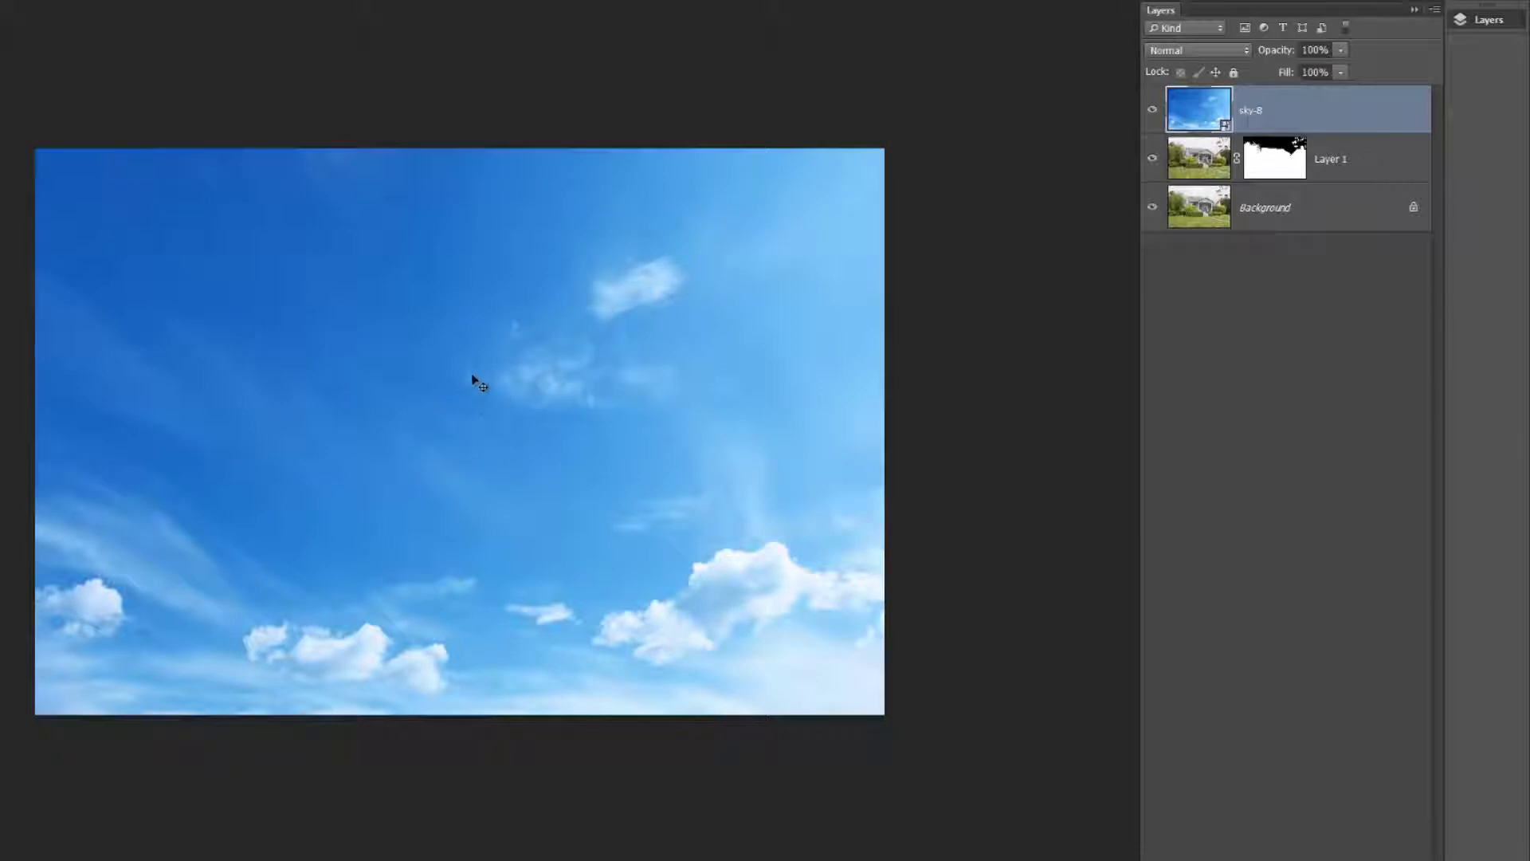
drag(443, 388, 466, 140)
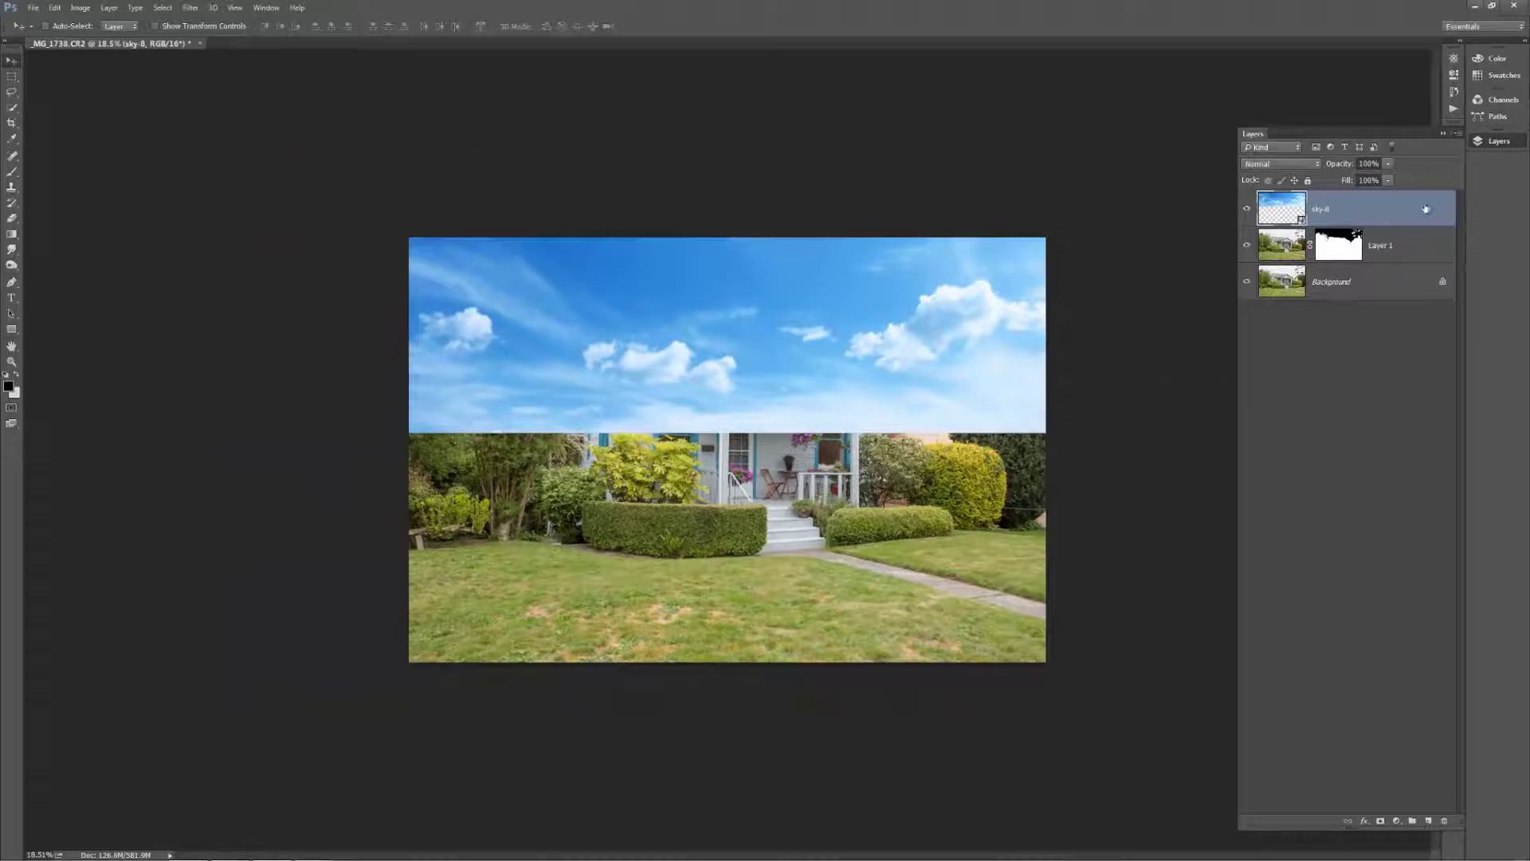
Step: Move the sky-8 layer below the masked Layer 1 and inspect the tree edges against the new sky
drag(1399, 215, 1398, 263)
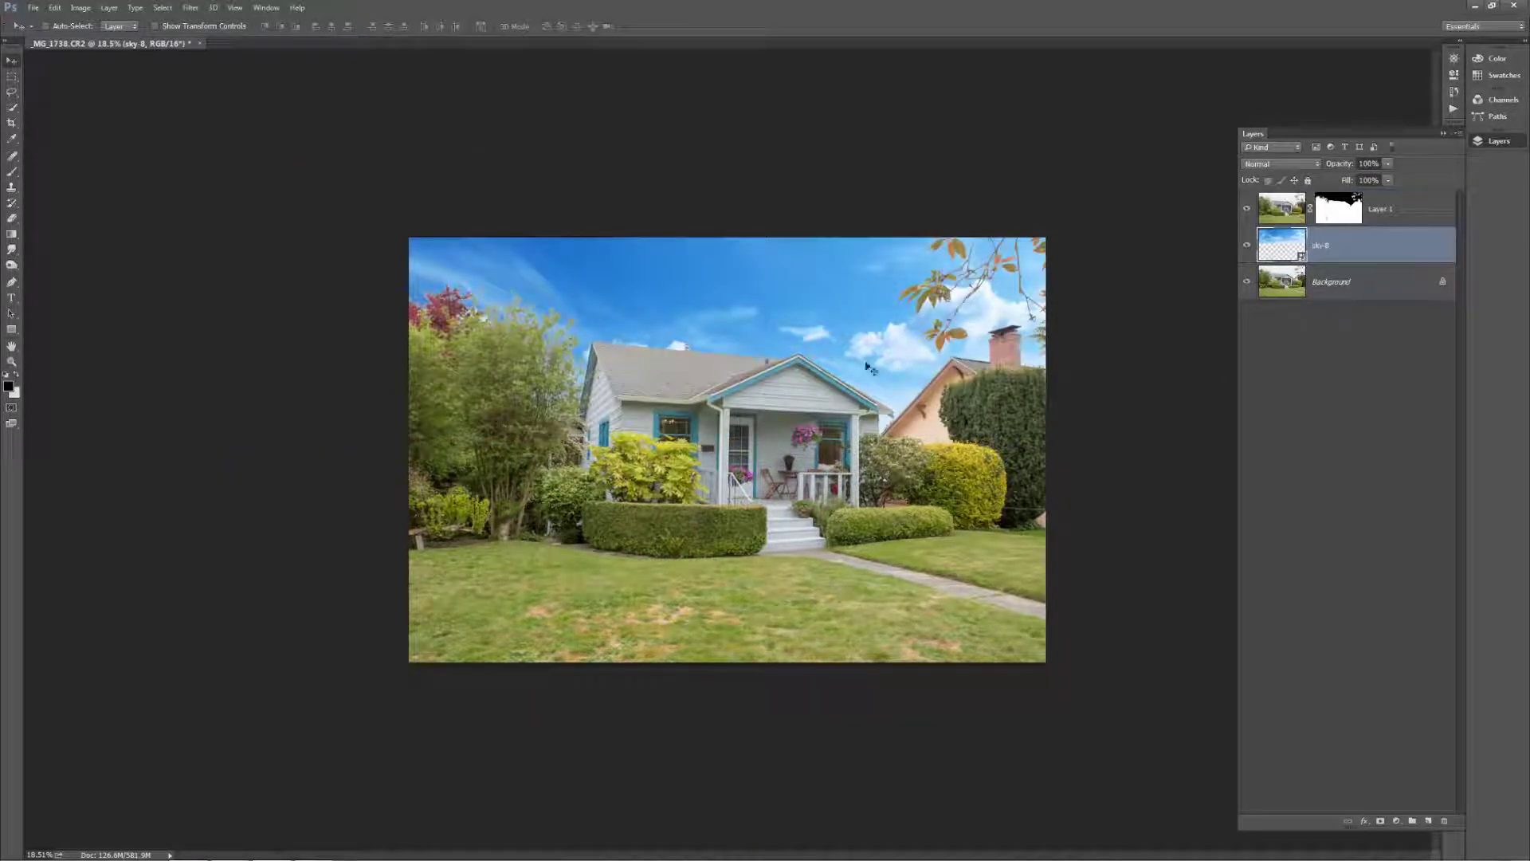
scroll(638, 398, up, 5)
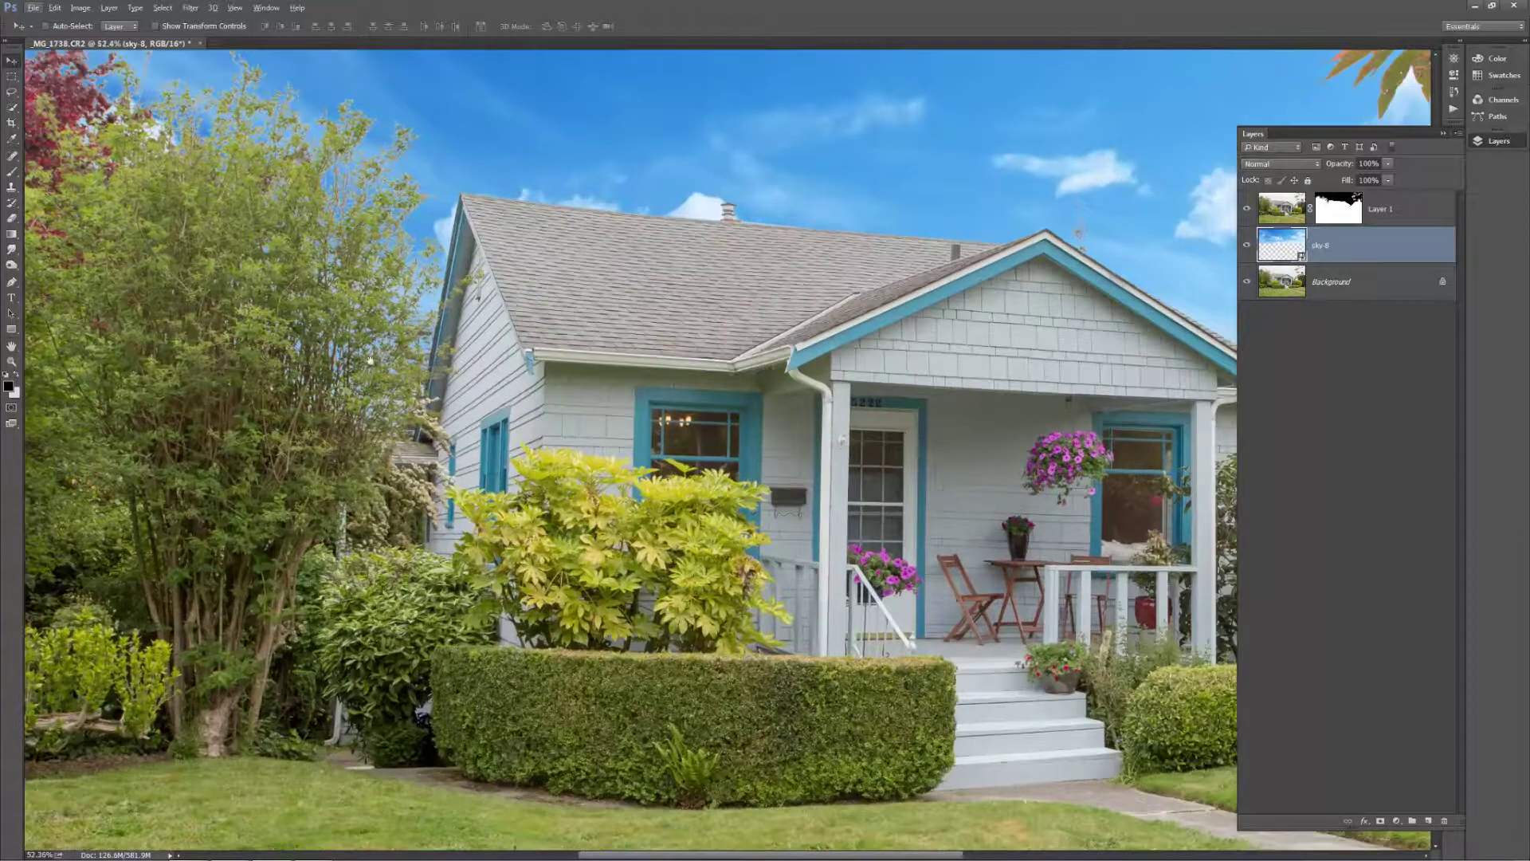
drag(395, 294, 634, 454)
scroll(574, 346, up, 3)
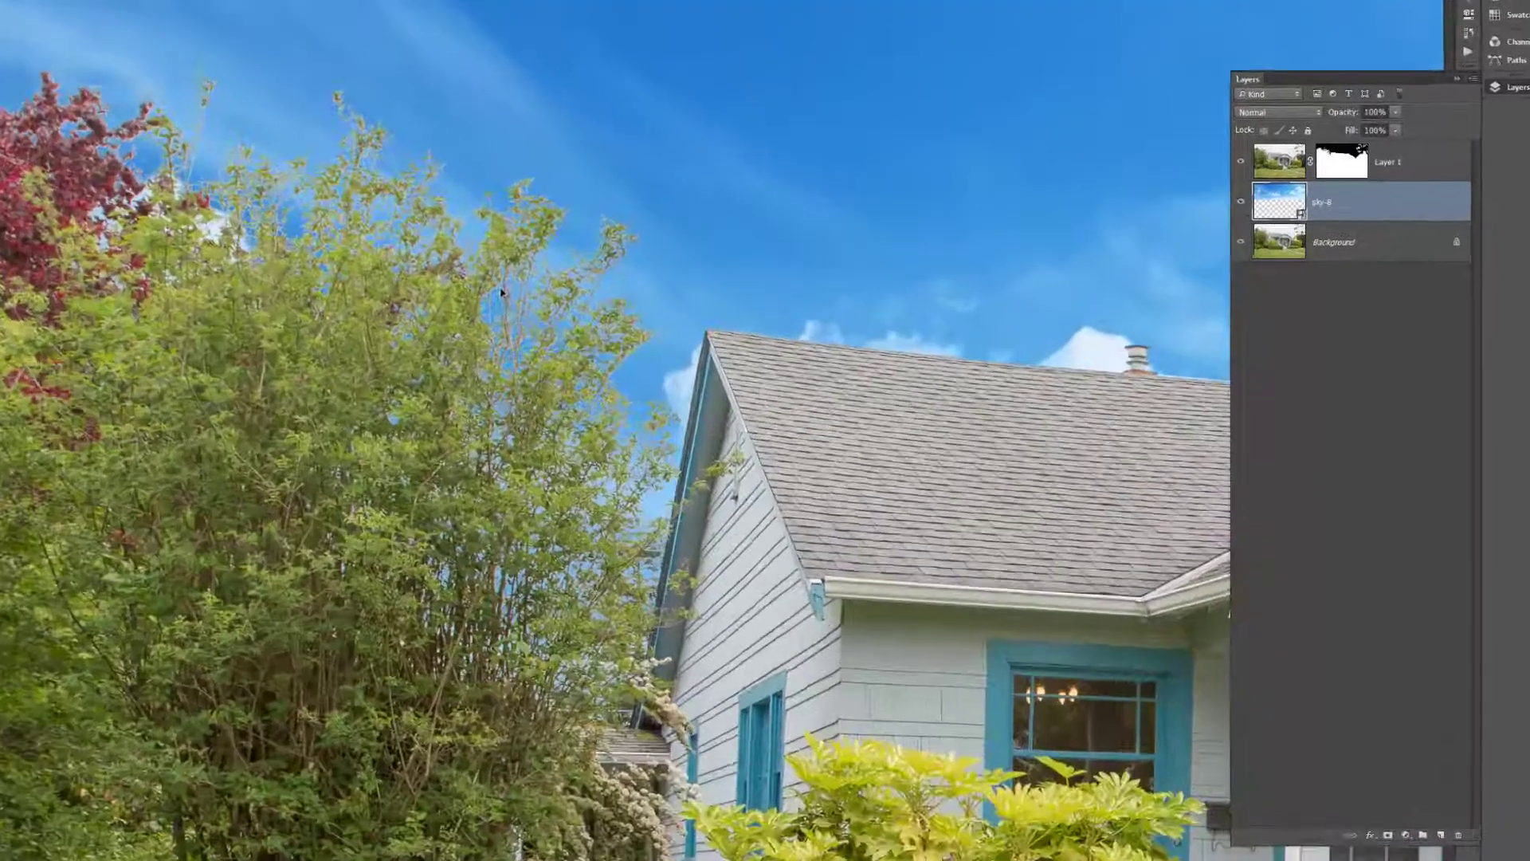
drag(666, 295, 805, 410)
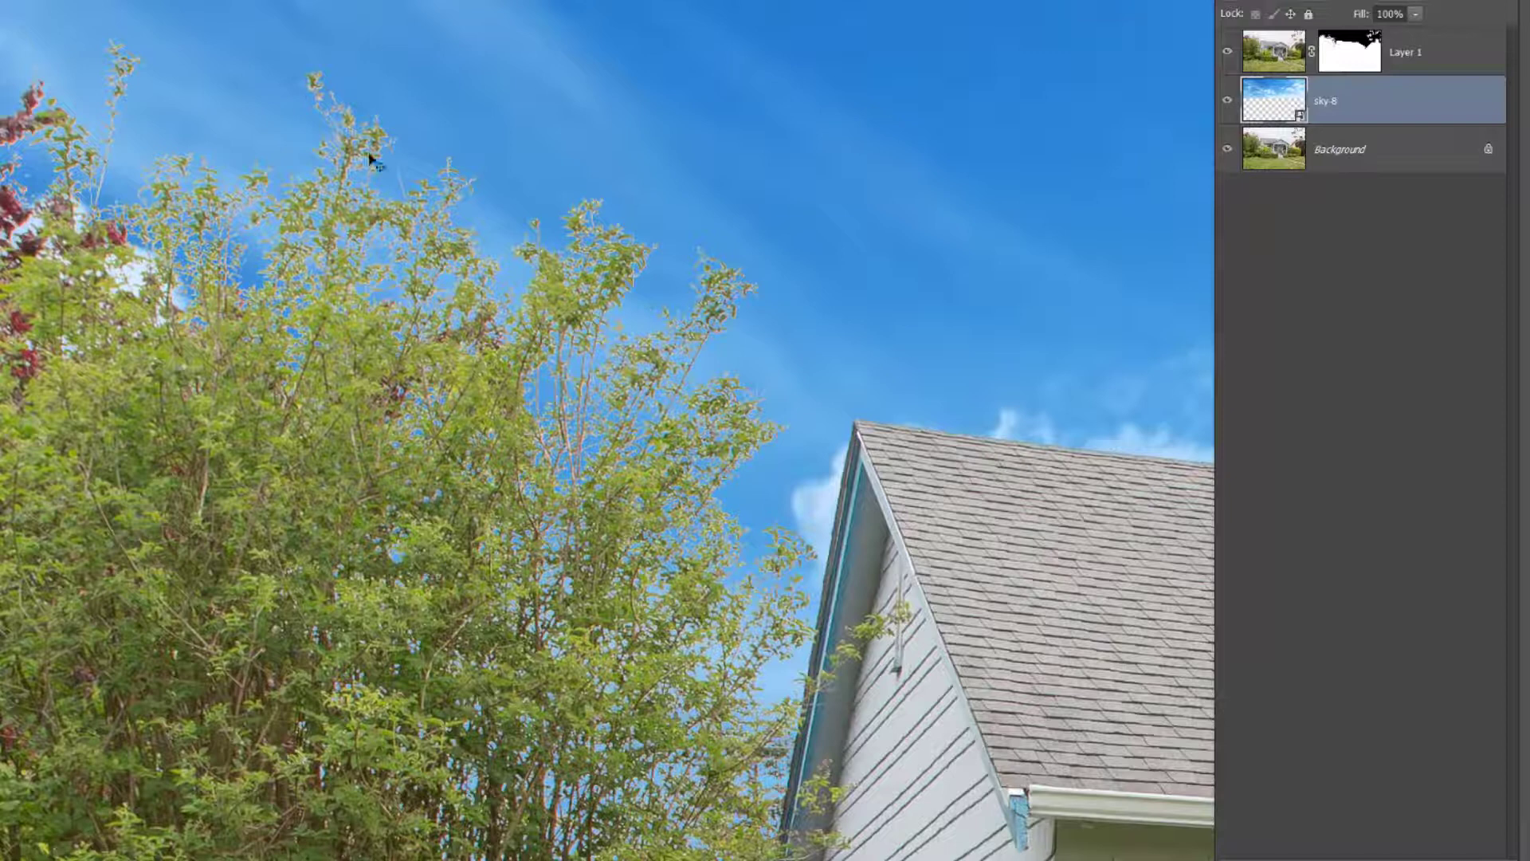
Step: Apply a Levels adjustment to Layer 1's mask with the black input at 118 and the midtones shifted strongly toward the white end
click(1345, 50)
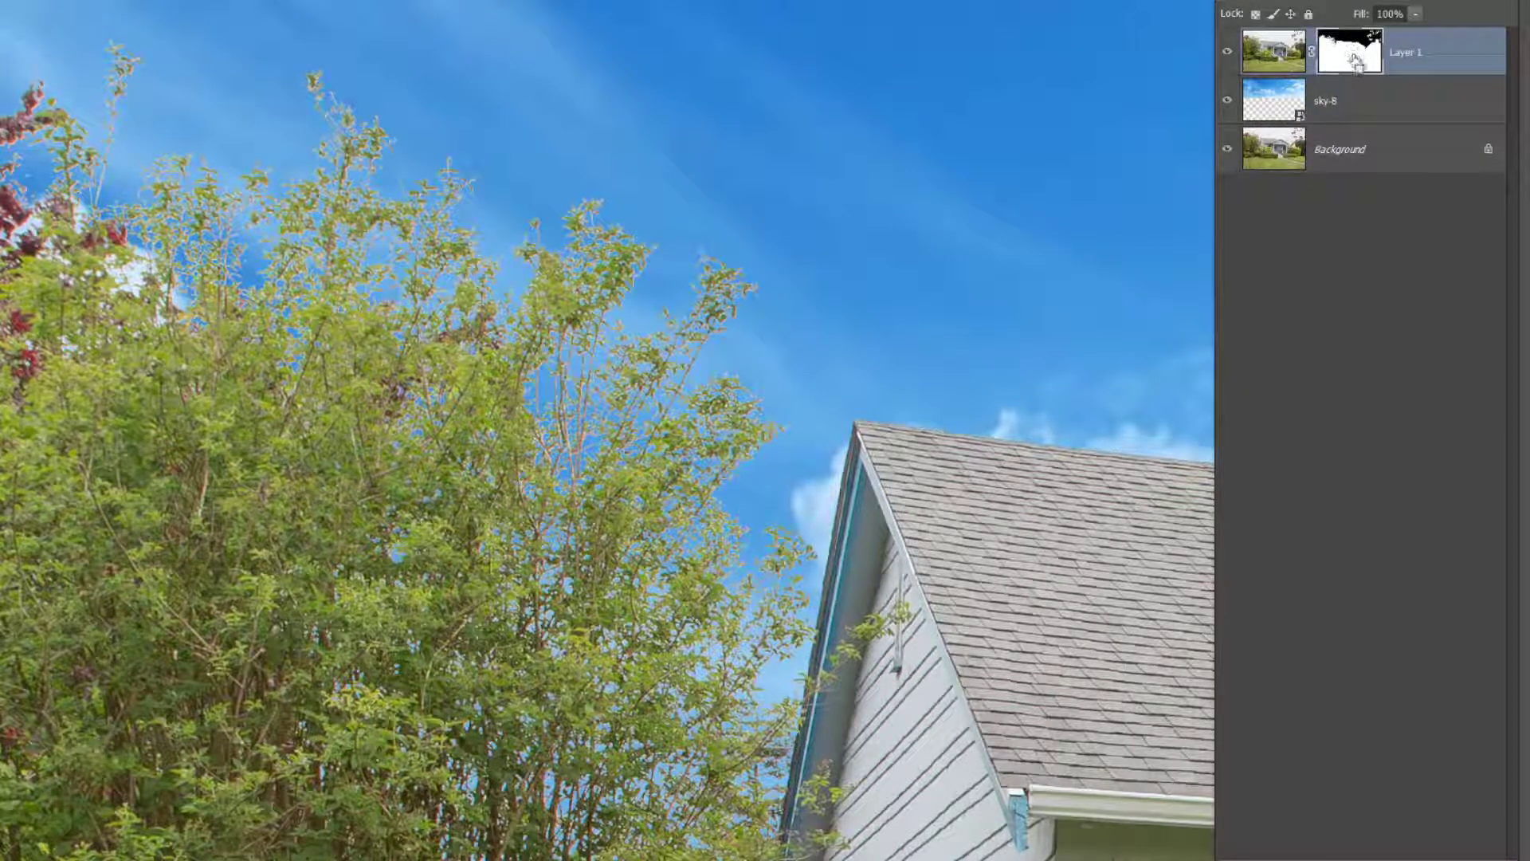
key(ctrl+l)
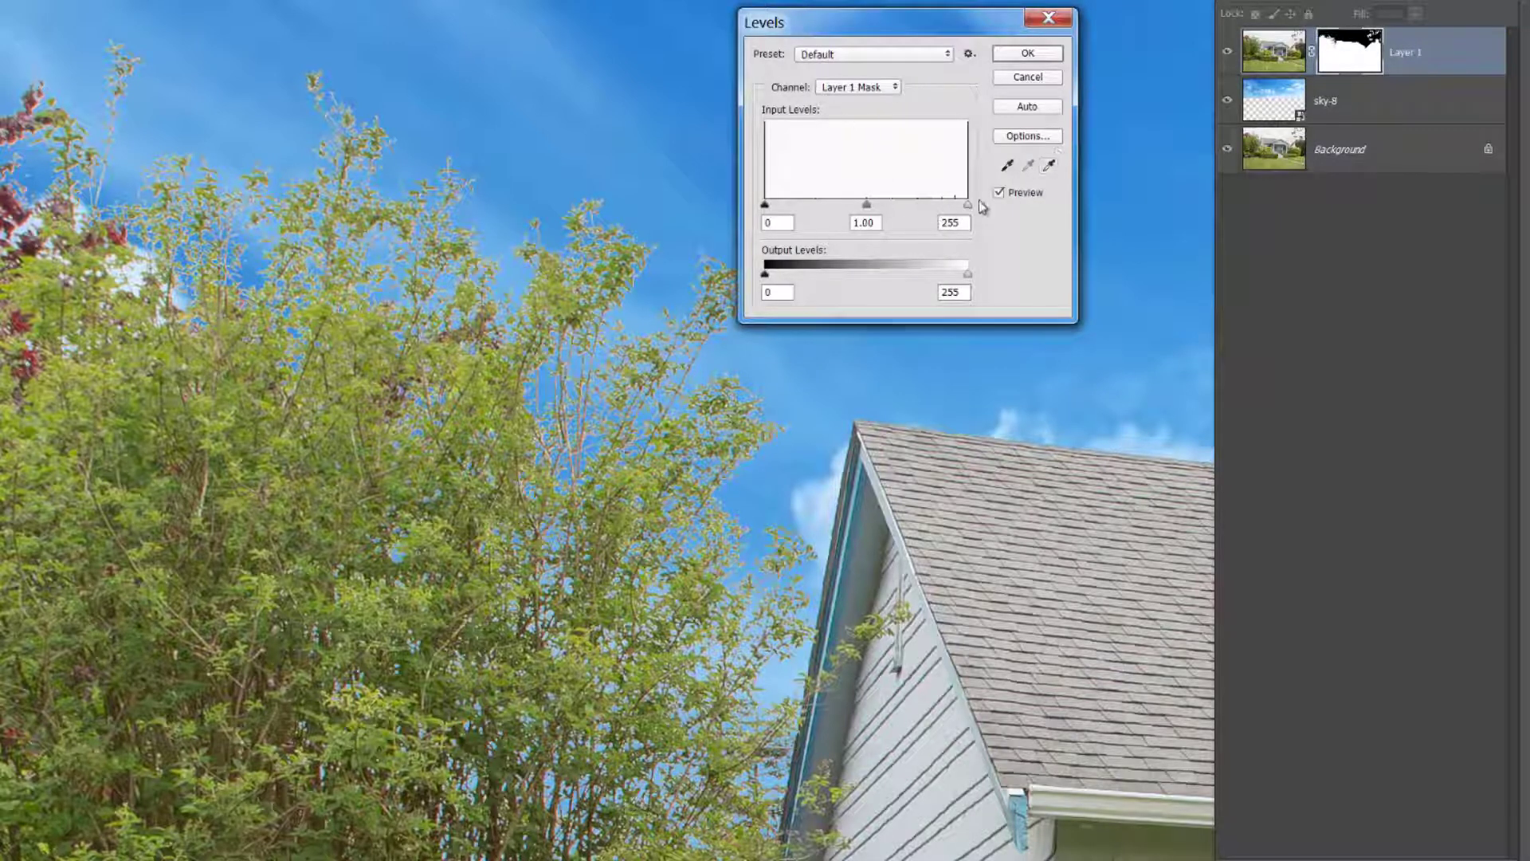
mouse_move(969, 206)
mouse_down()
mouse_move(946, 211)
mouse_move(970, 208)
mouse_up()
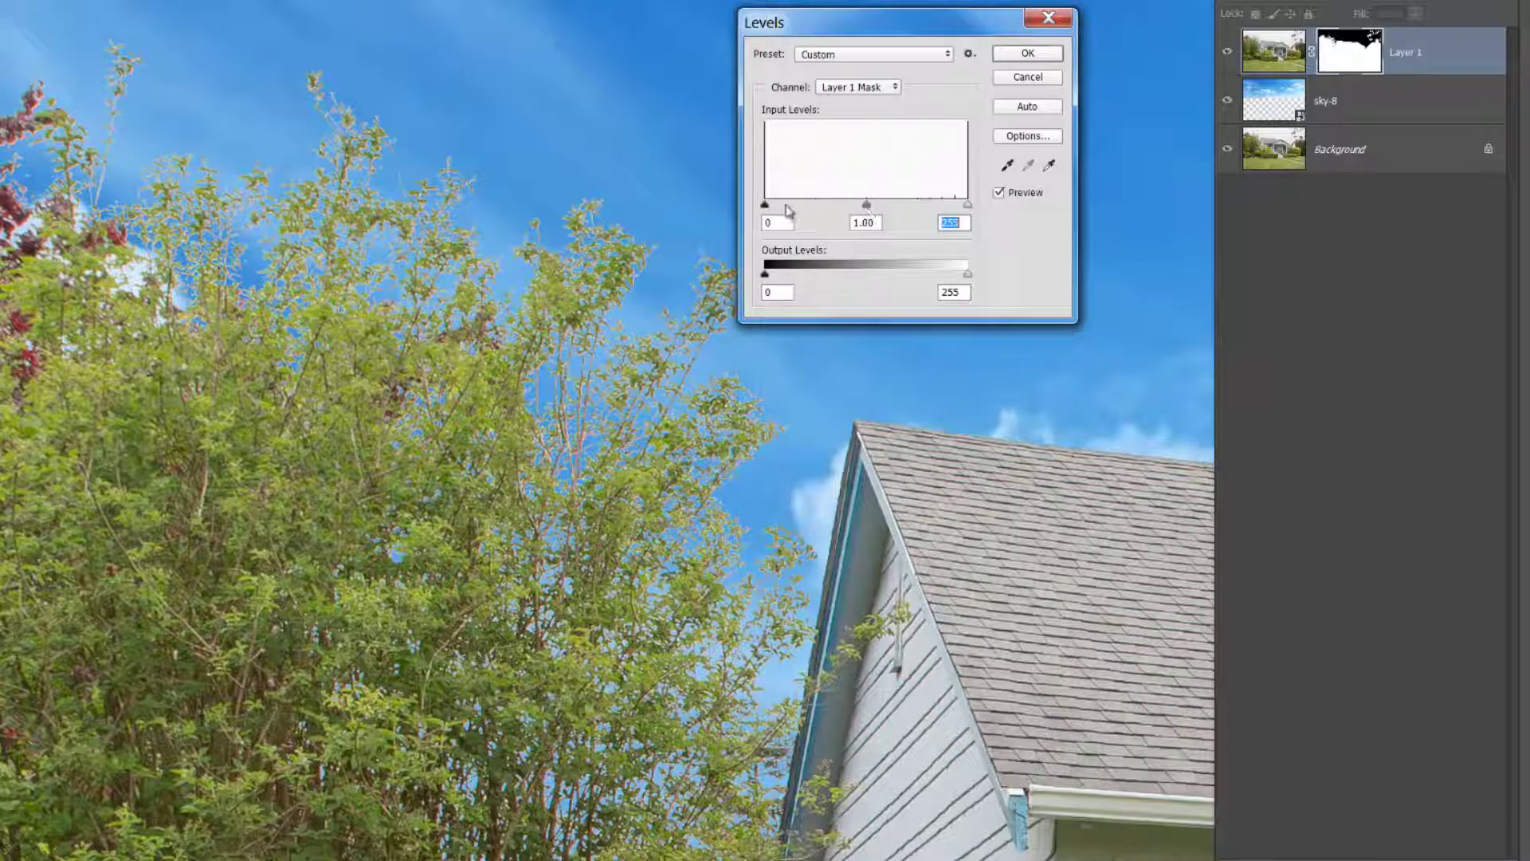
drag(767, 207, 953, 209)
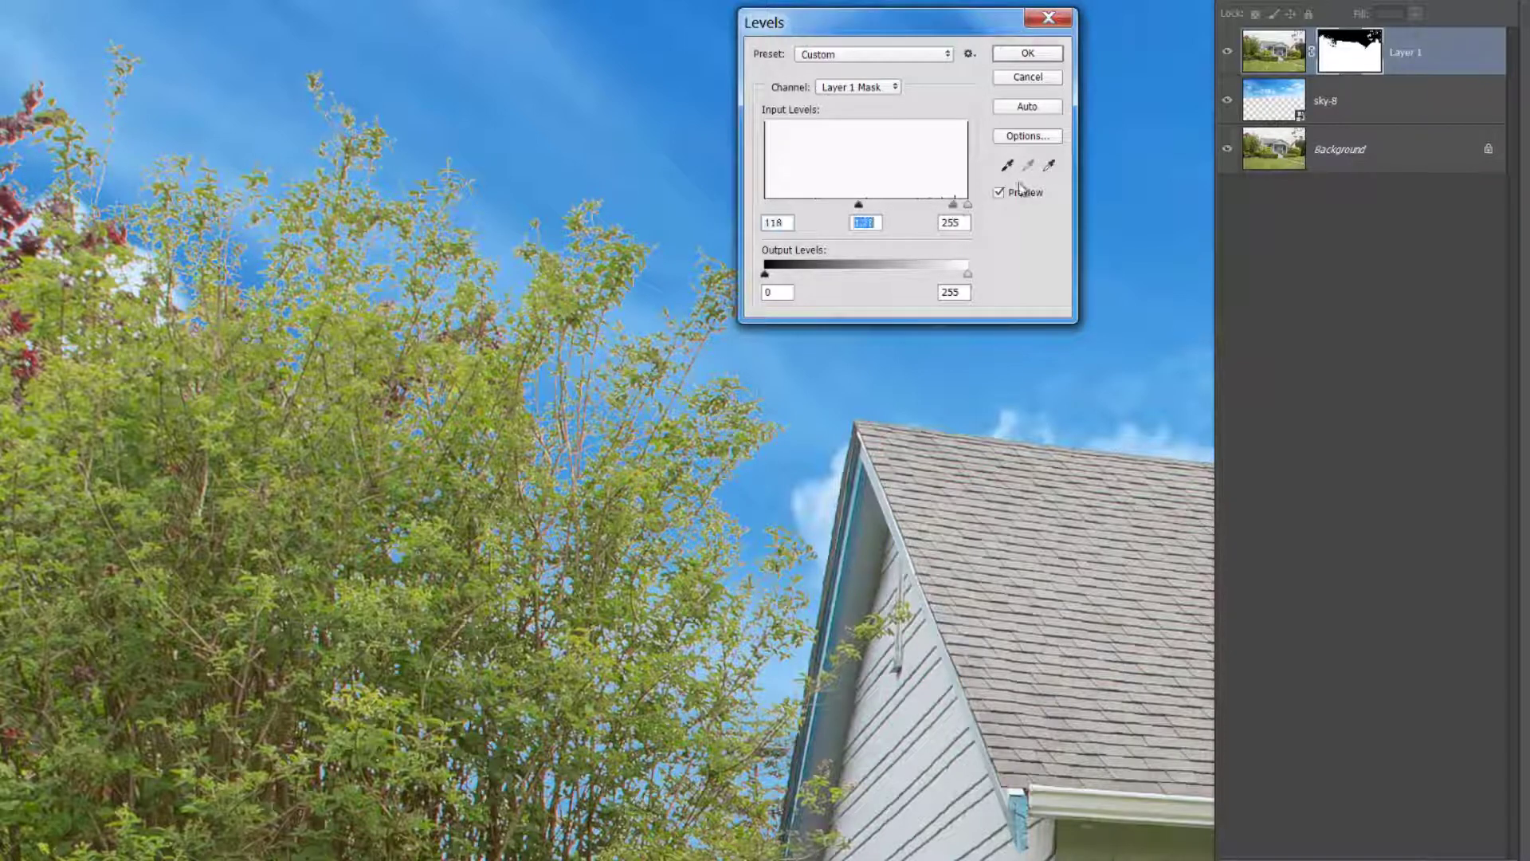
click(998, 194)
click(1047, 58)
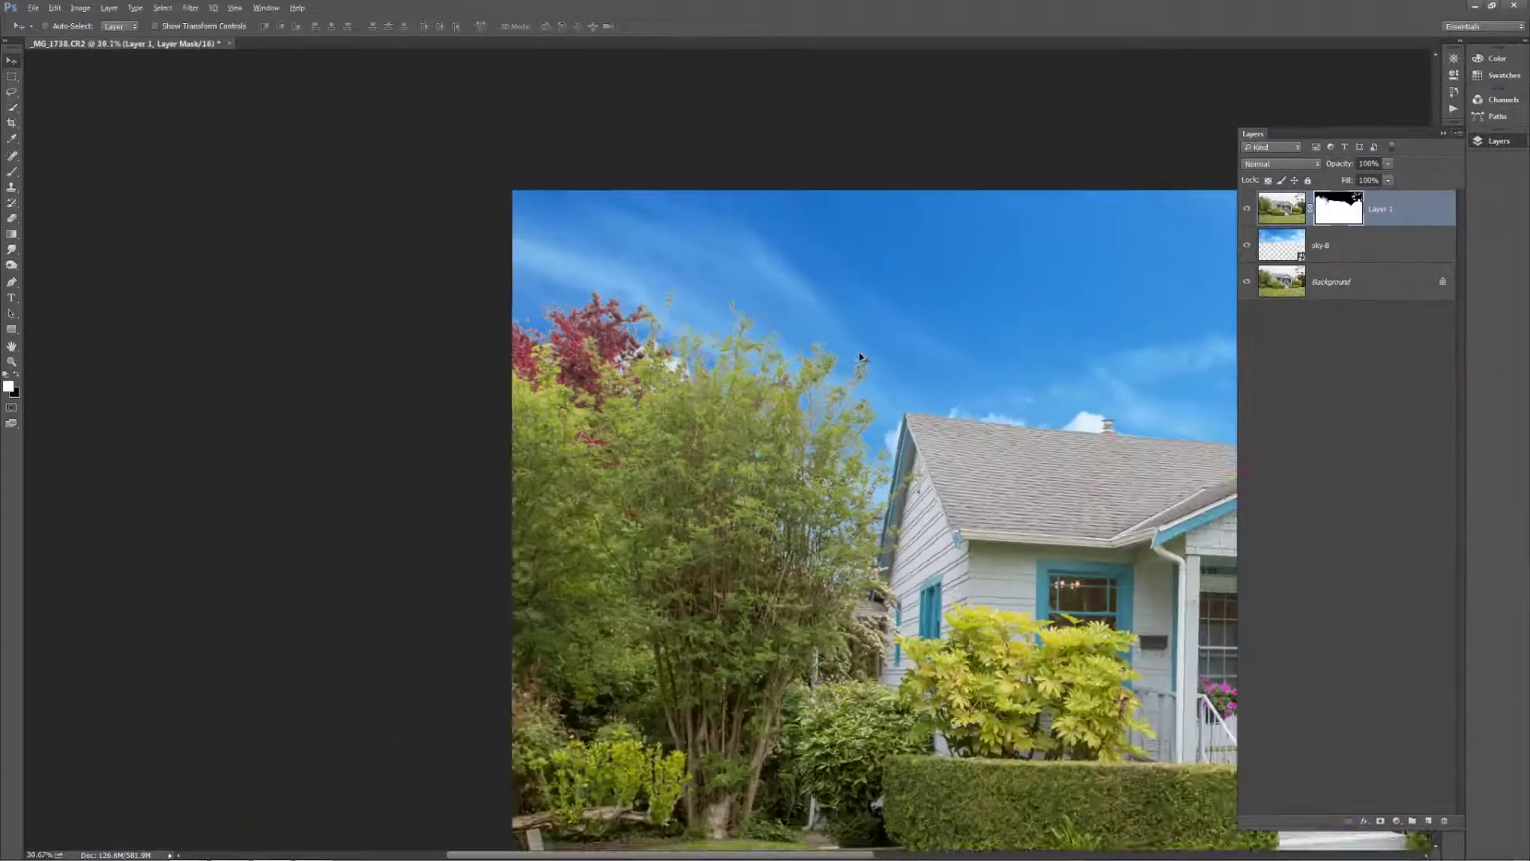
Step: Add a Curves adjustment layer directly above sky-8 and brighten the sky with a curve point at input 124, output 178
scroll(860, 358, down, 2)
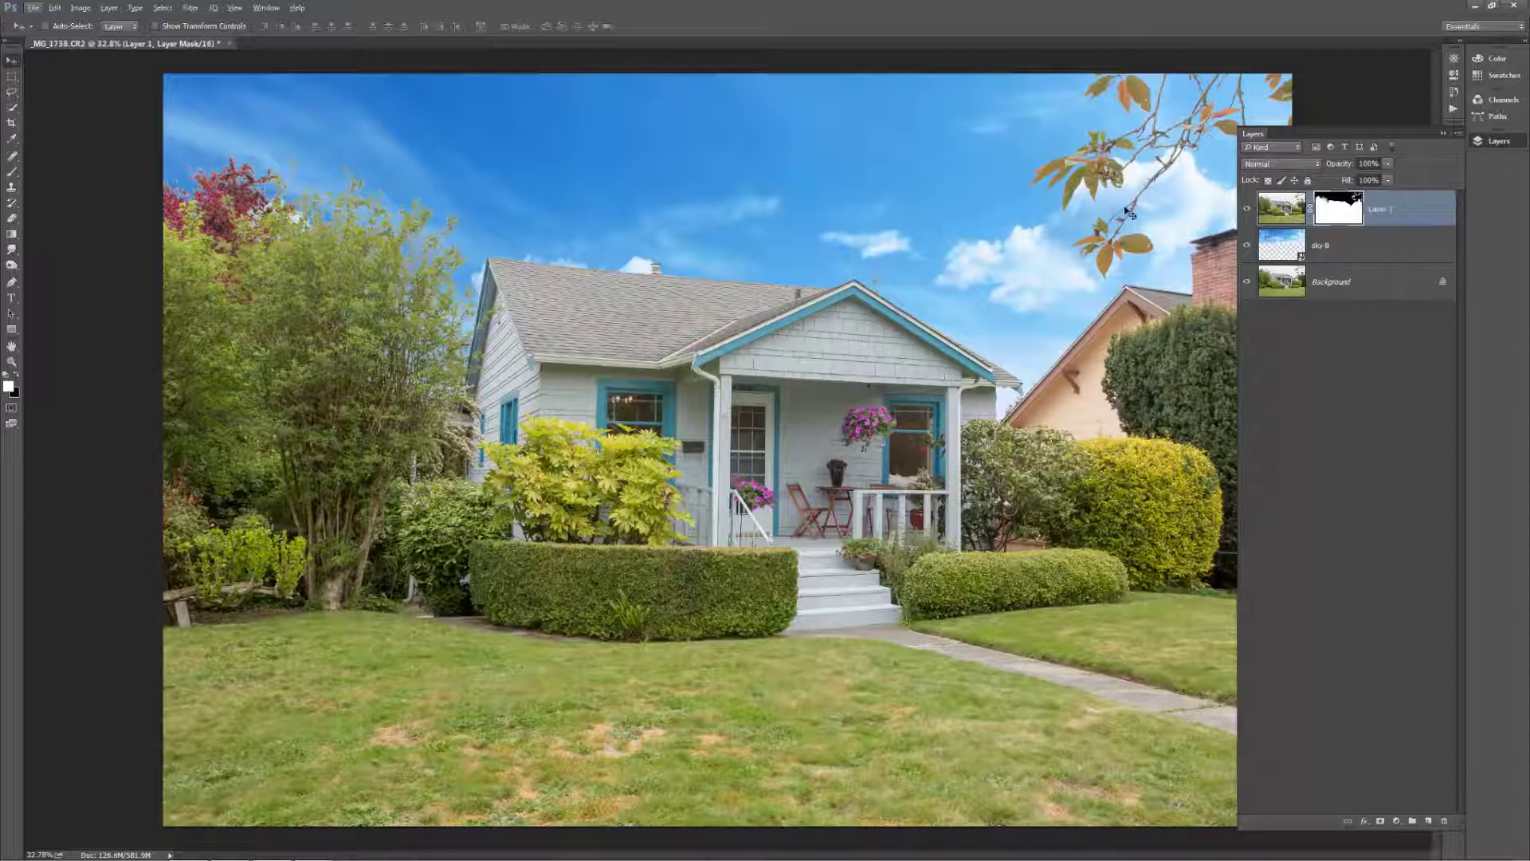
scroll(1130, 212, up, 5)
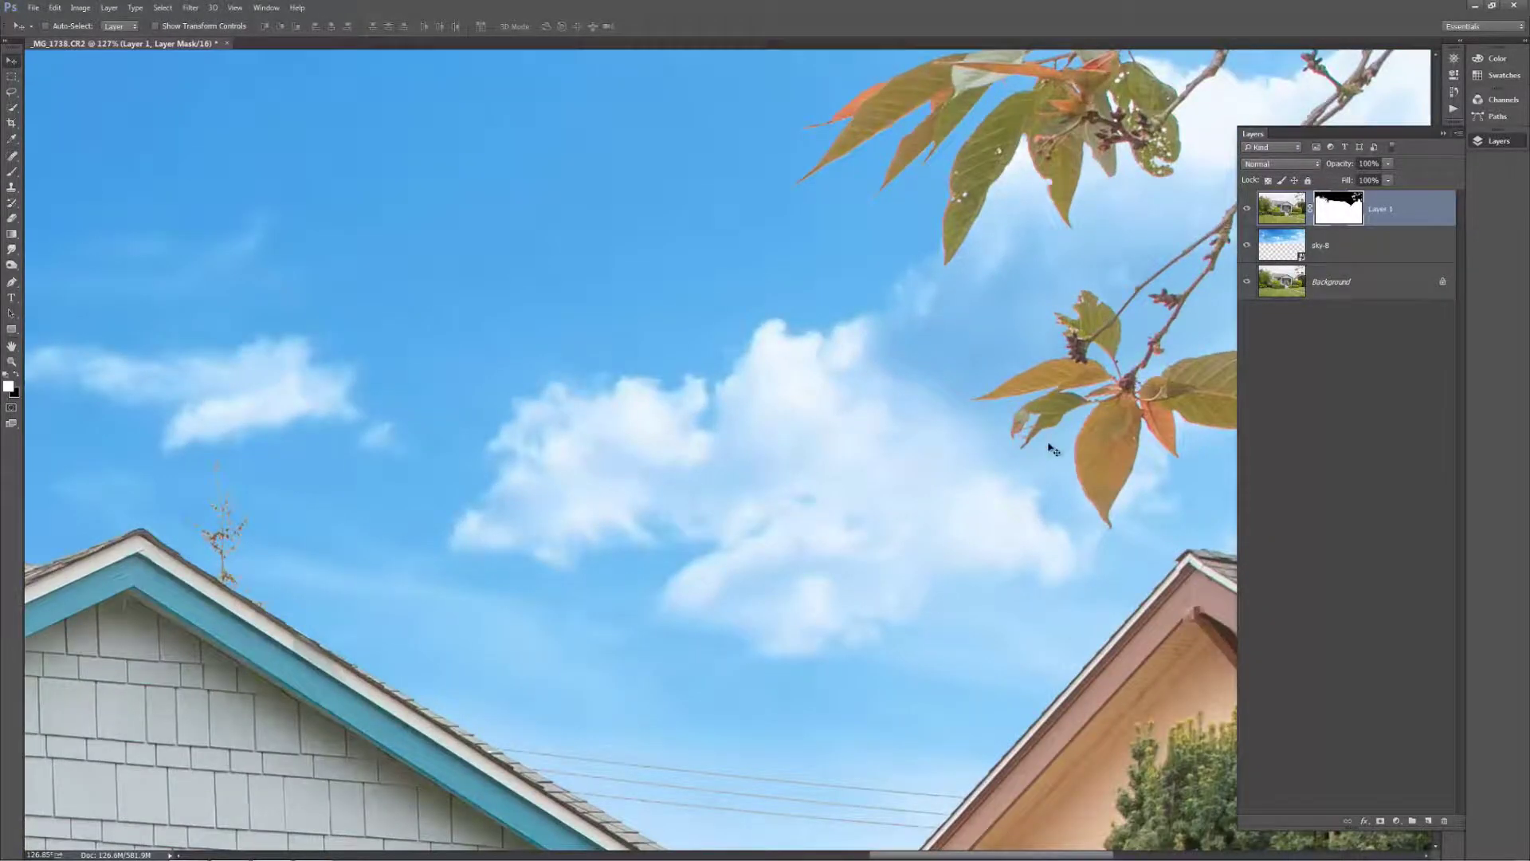
scroll(1052, 449, down, 5)
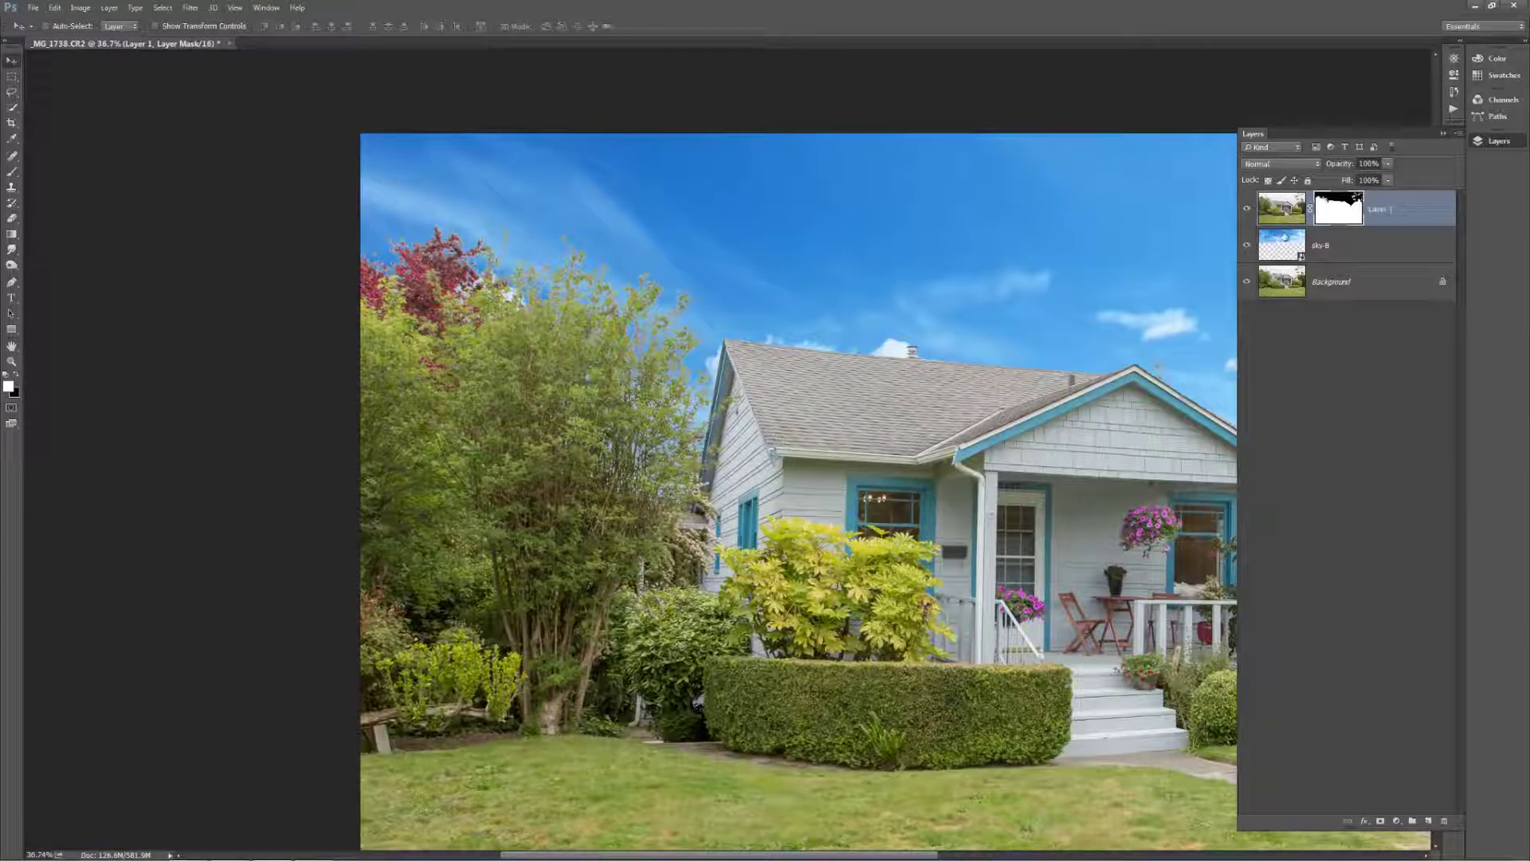
click(1294, 213)
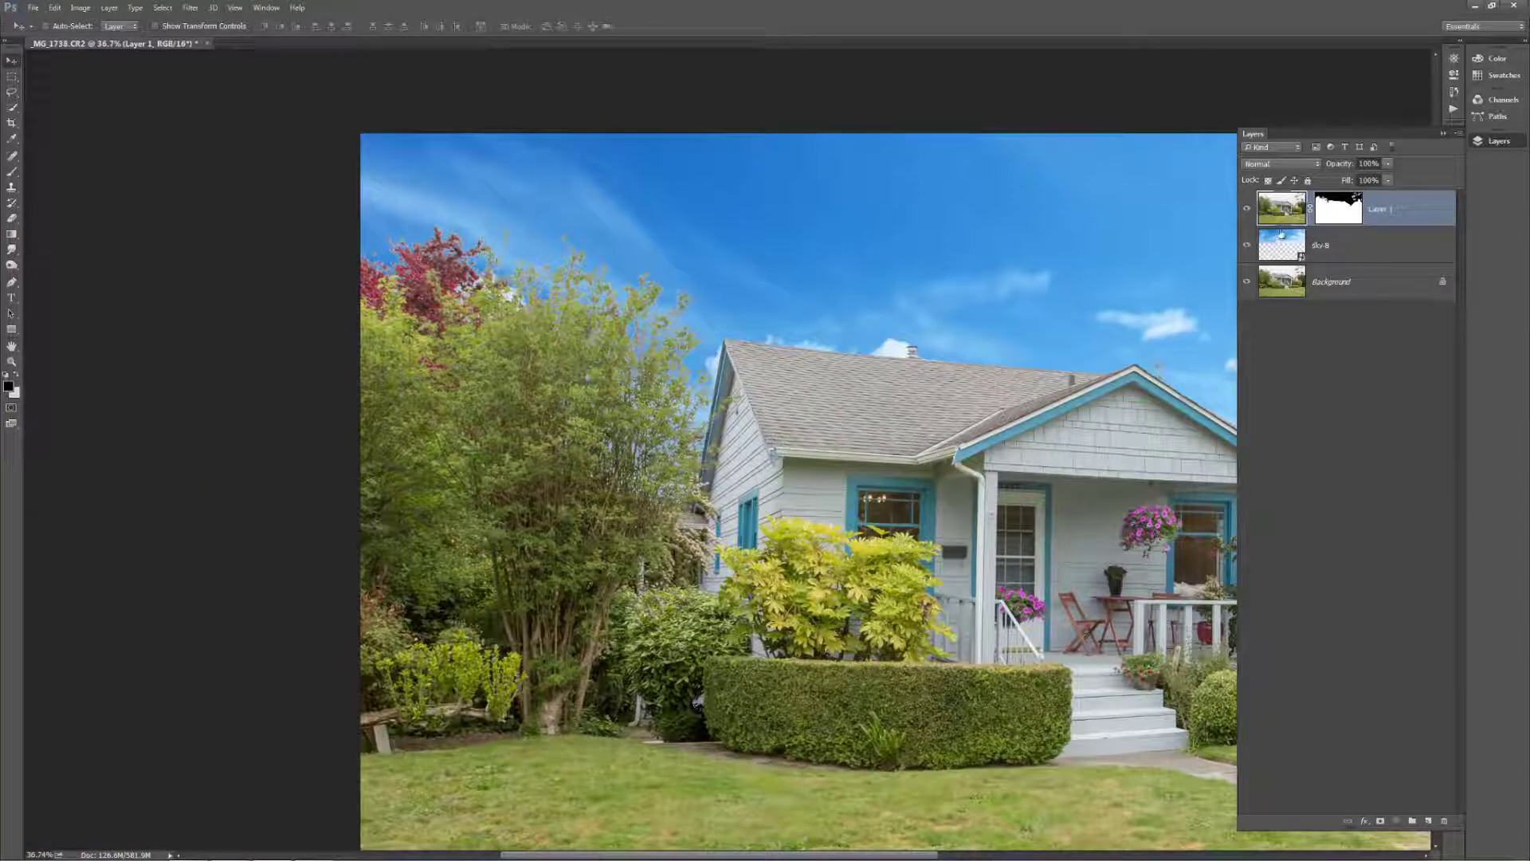
click(1284, 244)
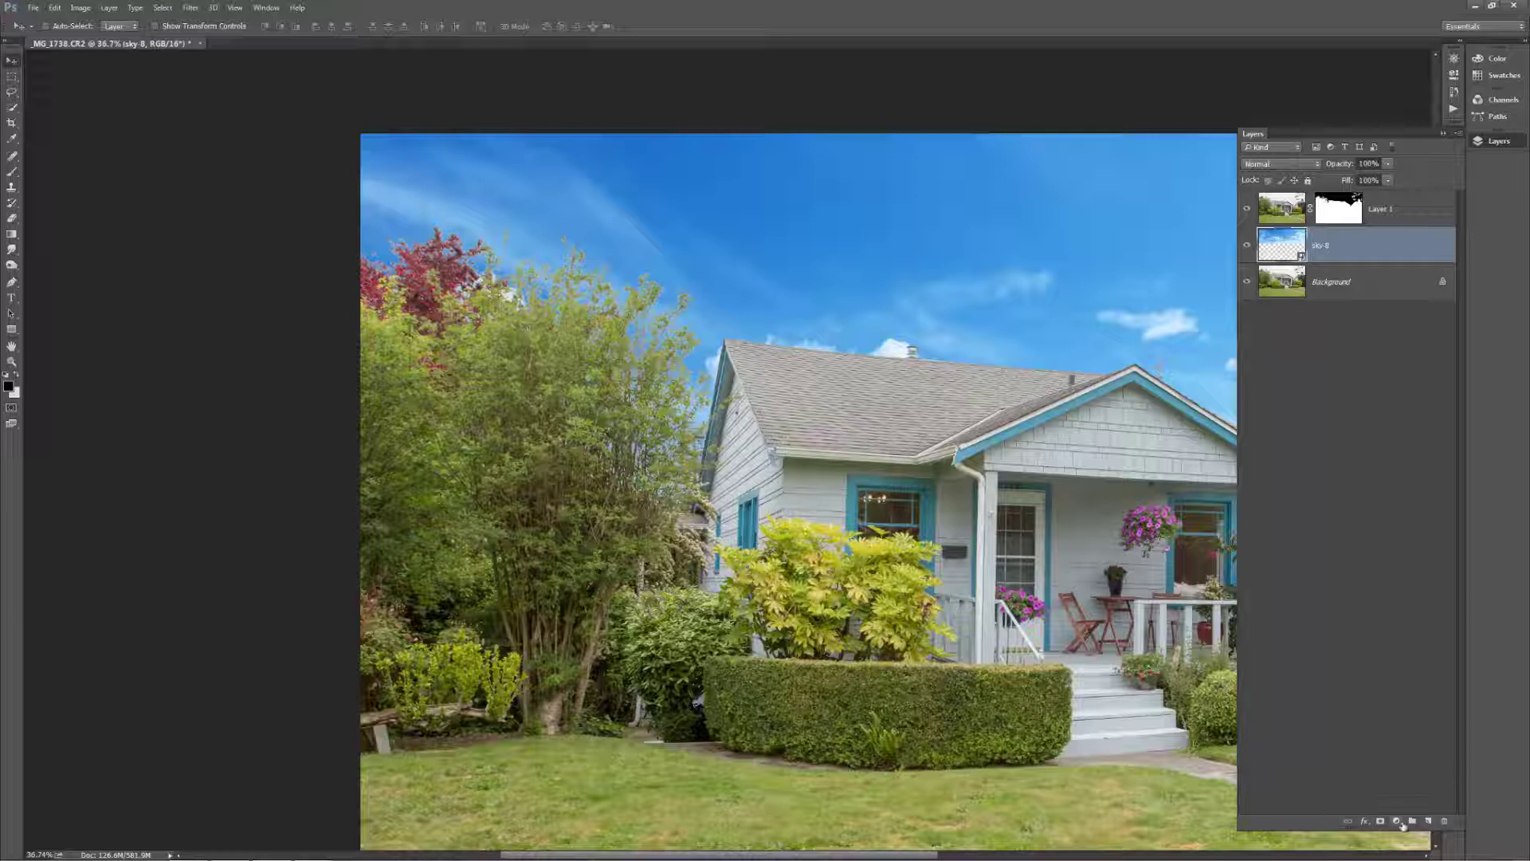
click(1397, 822)
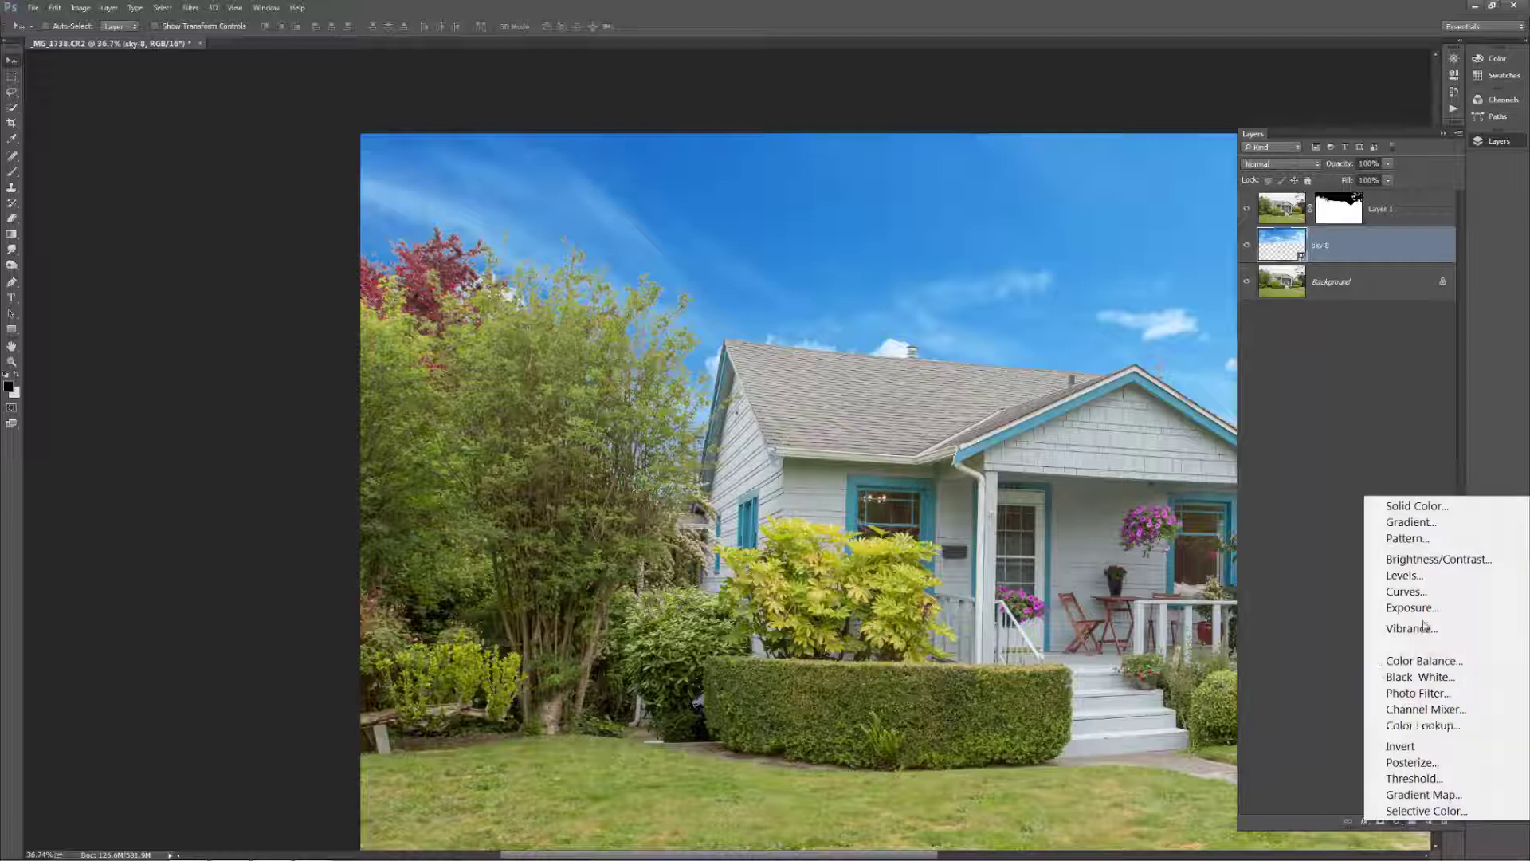
click(1409, 591)
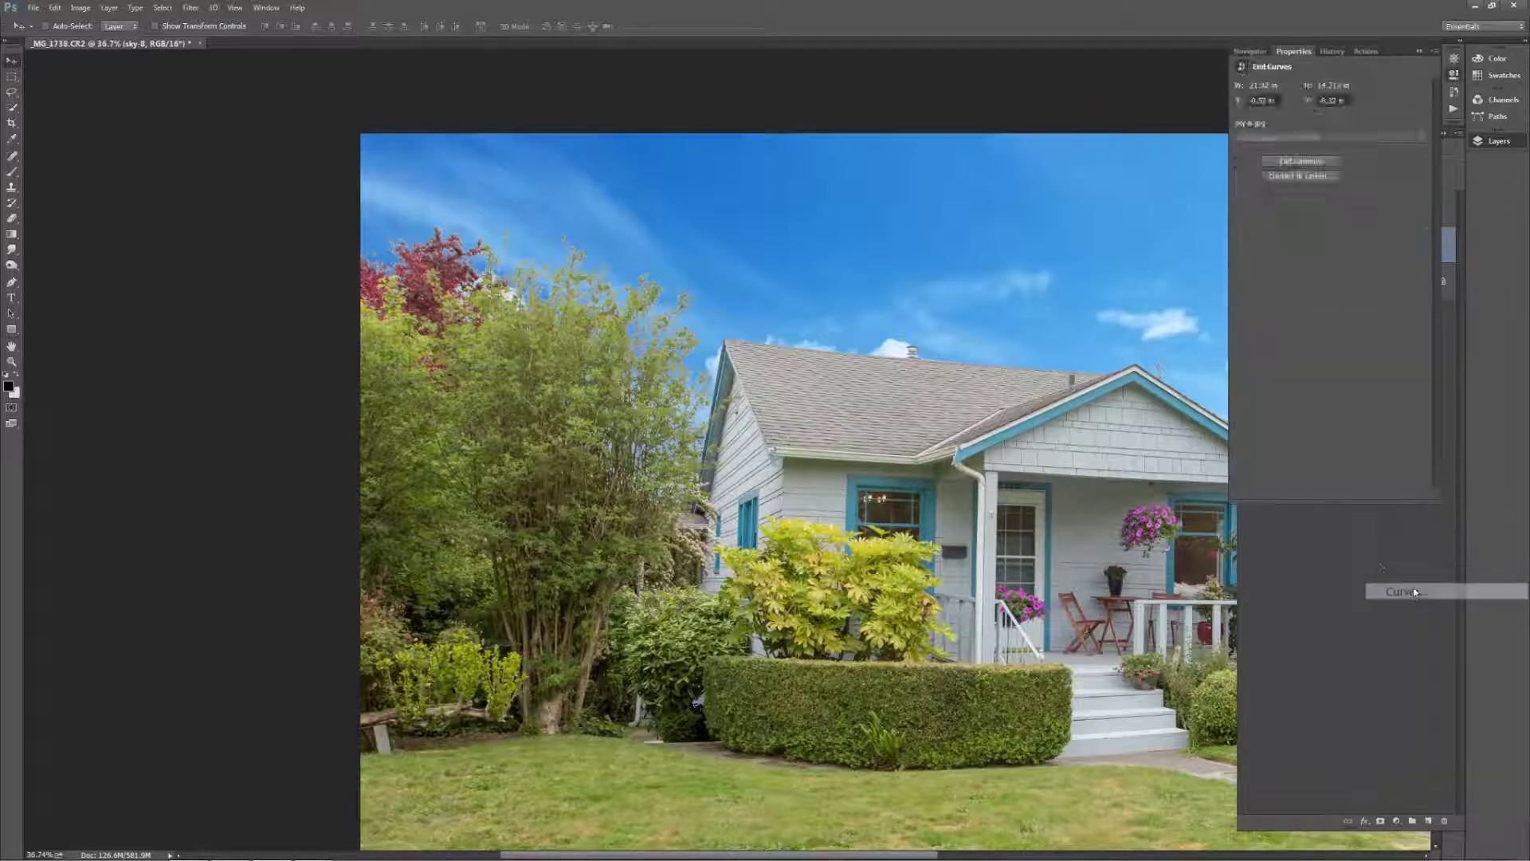
drag(1337, 196, 1339, 162)
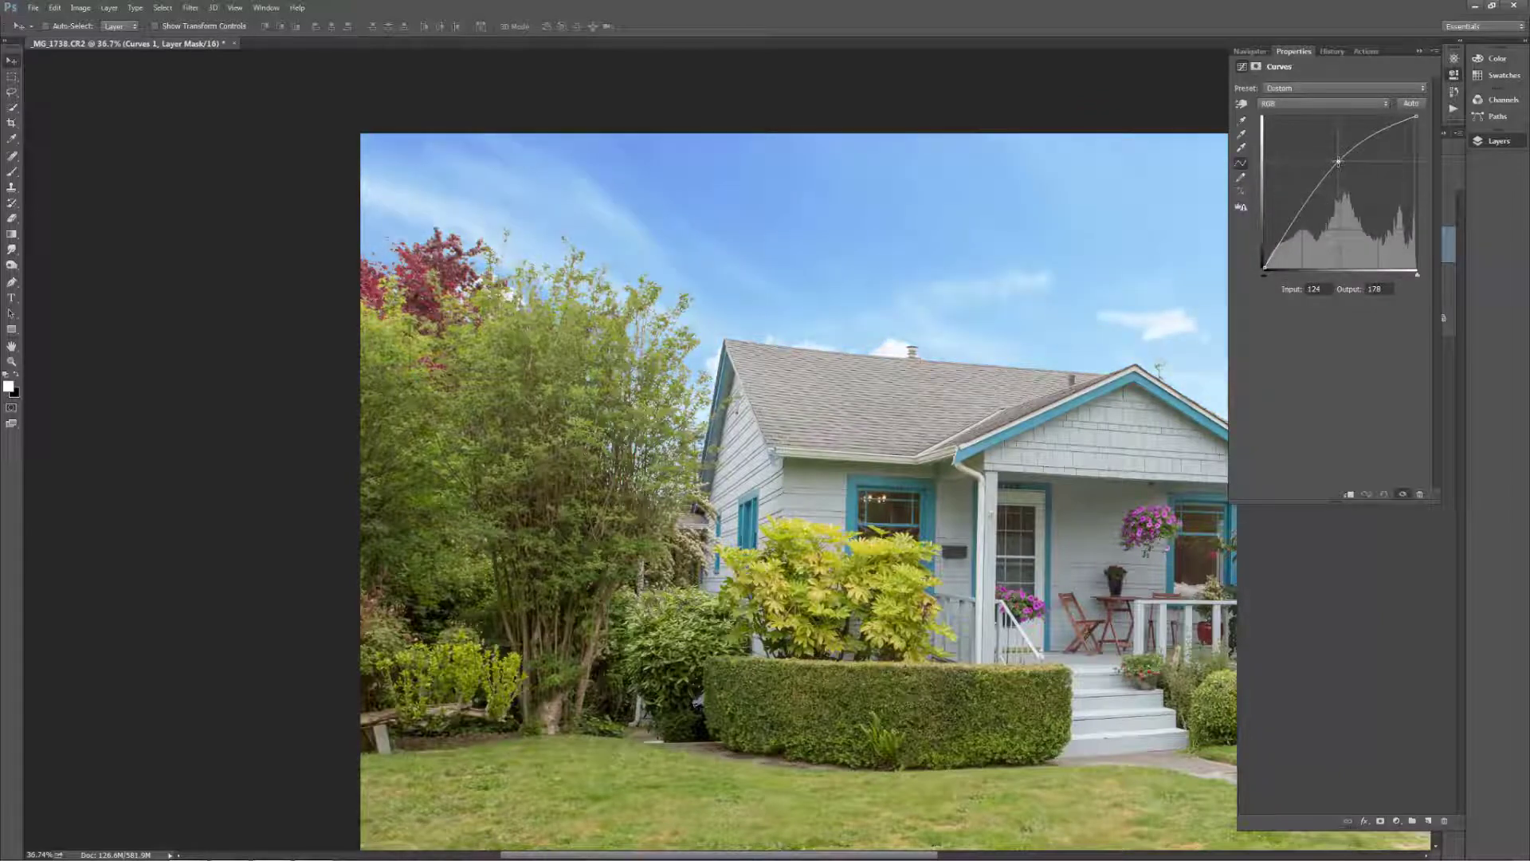
drag(1088, 381, 758, 359)
scroll(765, 371, down, 4)
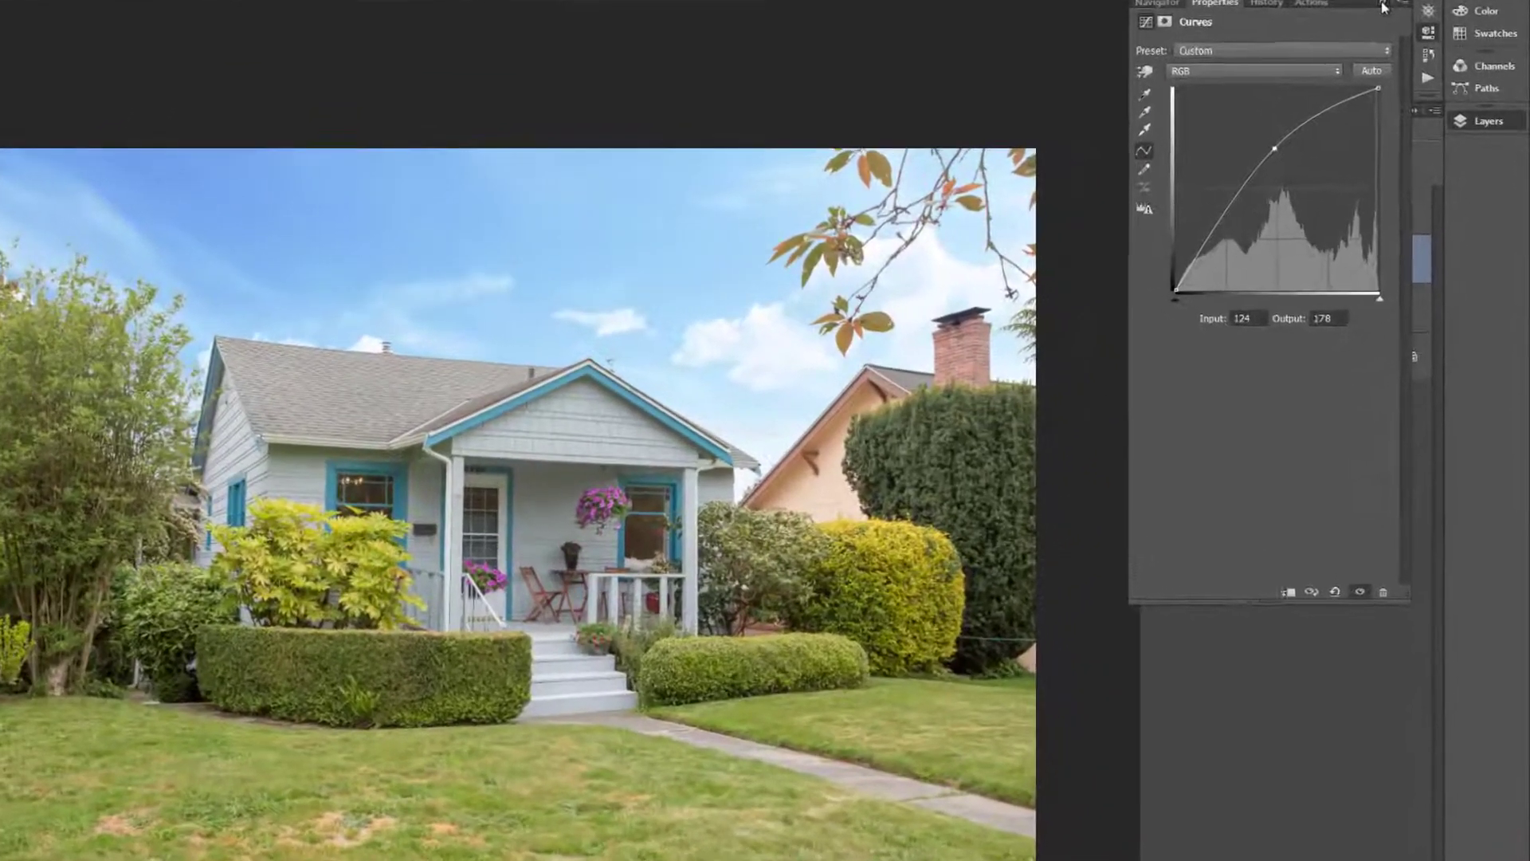
click(1420, 50)
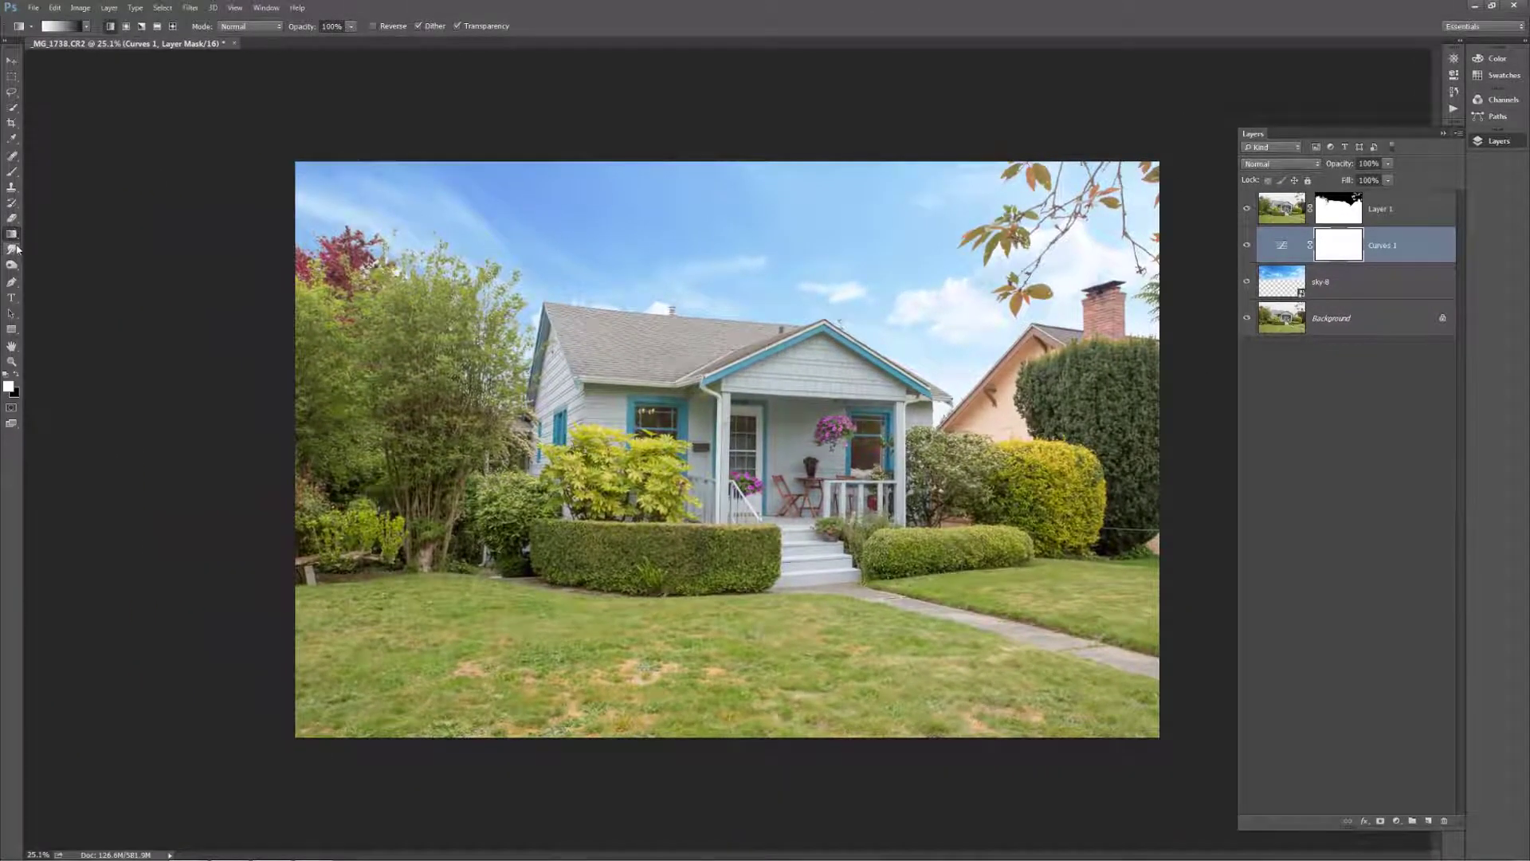
Step: Draw a horizontal white-to-black gradient on the Curves 1 mask from the trees toward the middle of the roof
key(shift+g)
key(shift+g)
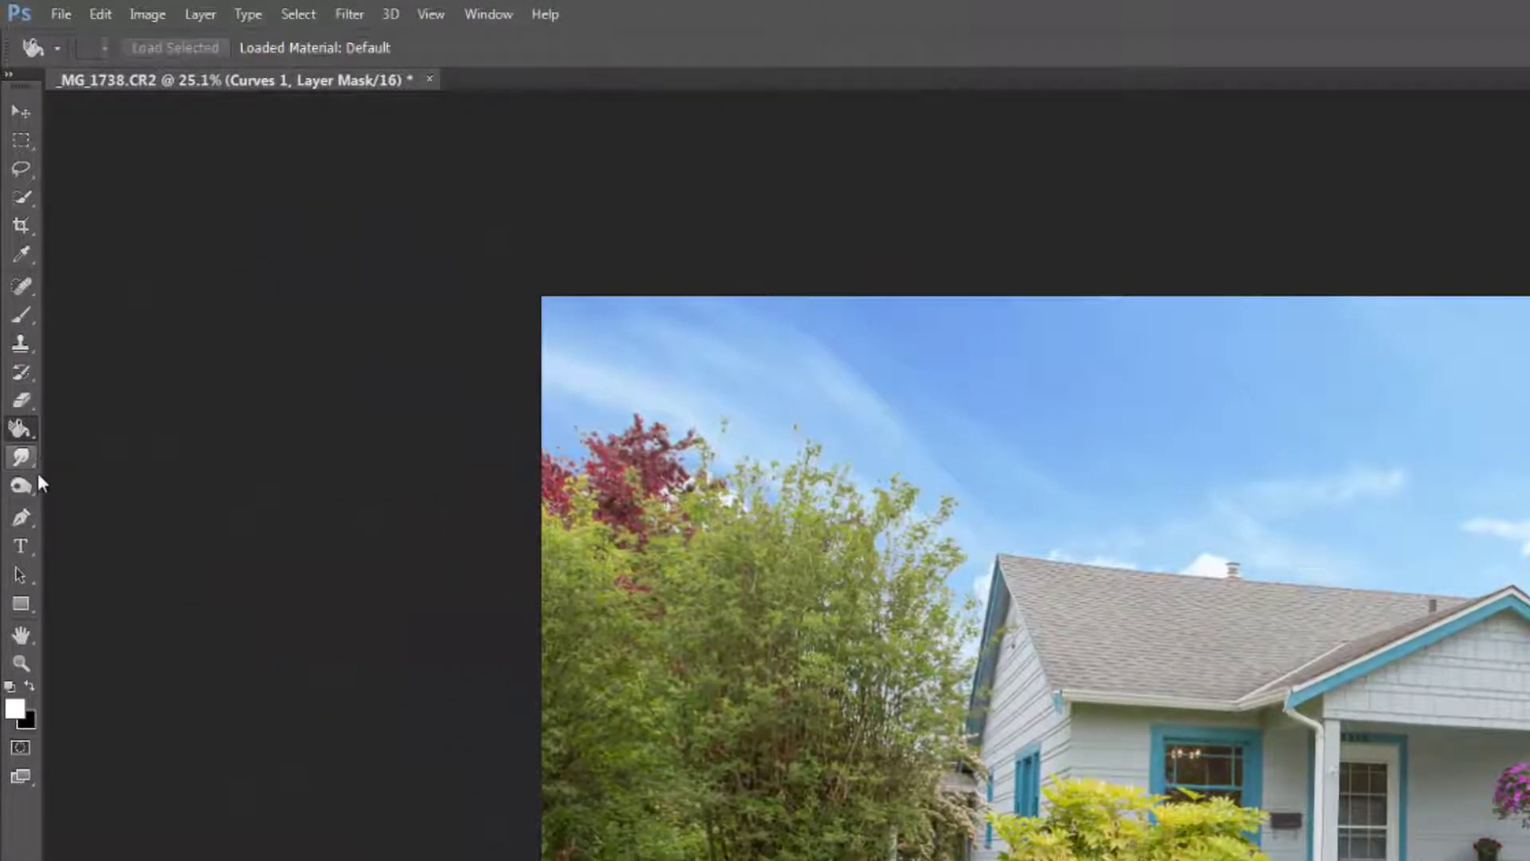
key(shift+g)
key(shift+g)
key(shift+g)
key(shift+g)
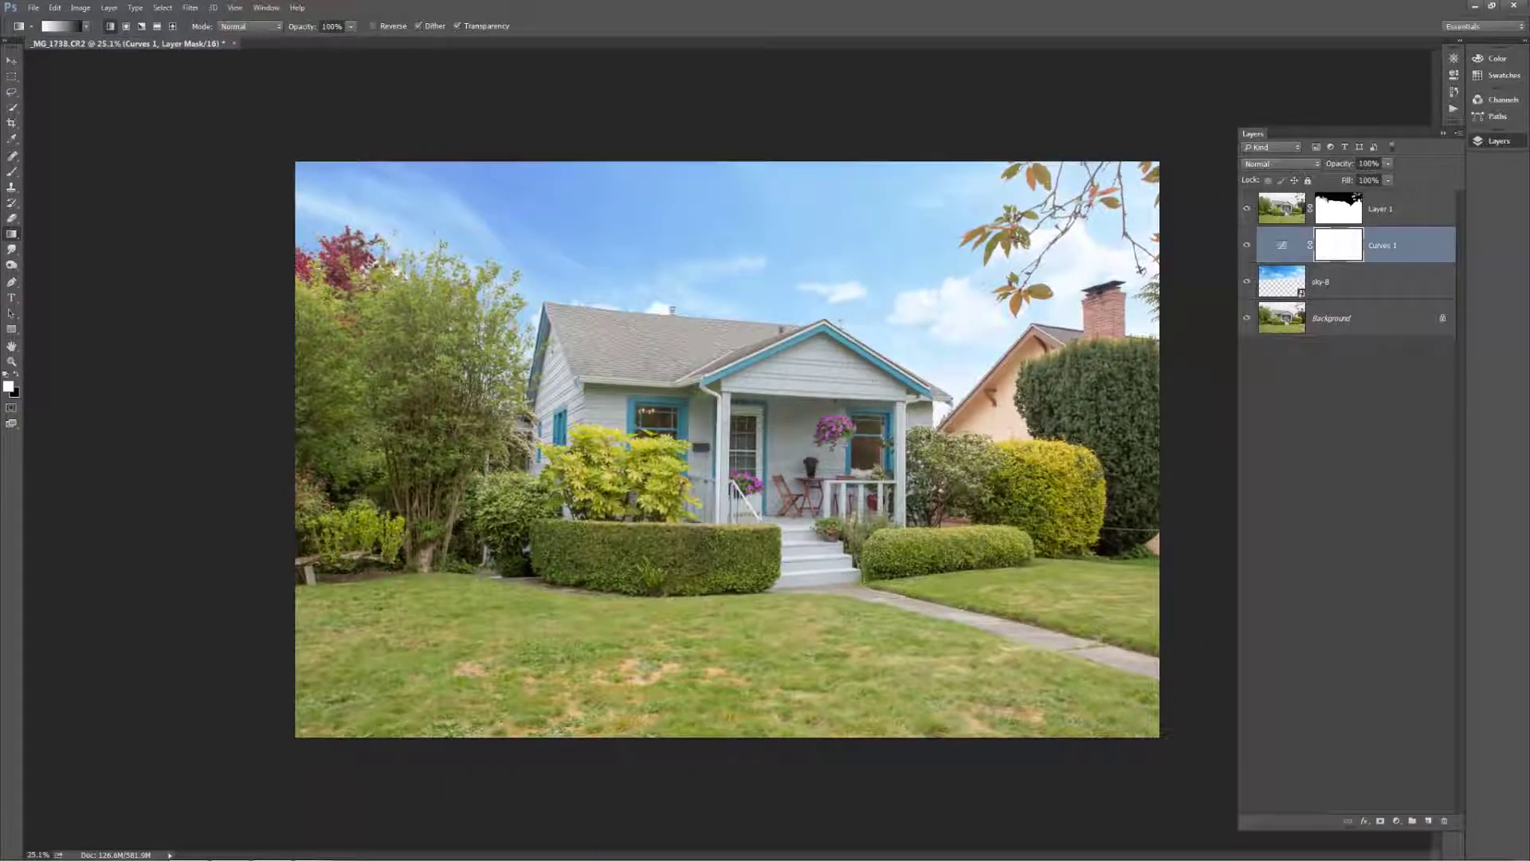
drag(470, 319, 718, 318)
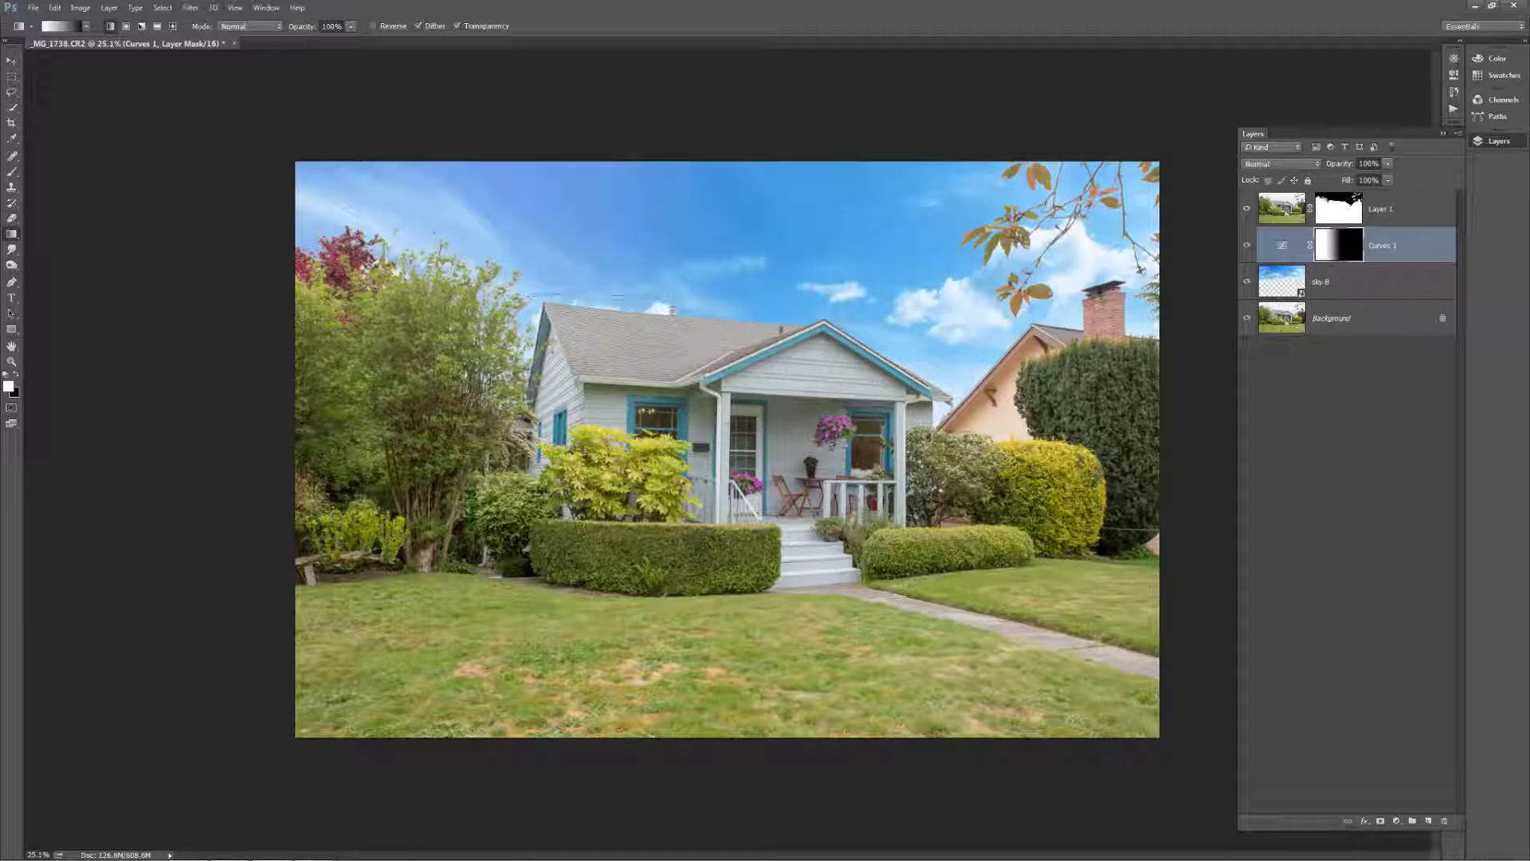
drag(619, 295, 655, 316)
Step: Hide and show the Curves 1 layer to compare the sky brightness around the tree
scroll(484, 284, up, 5)
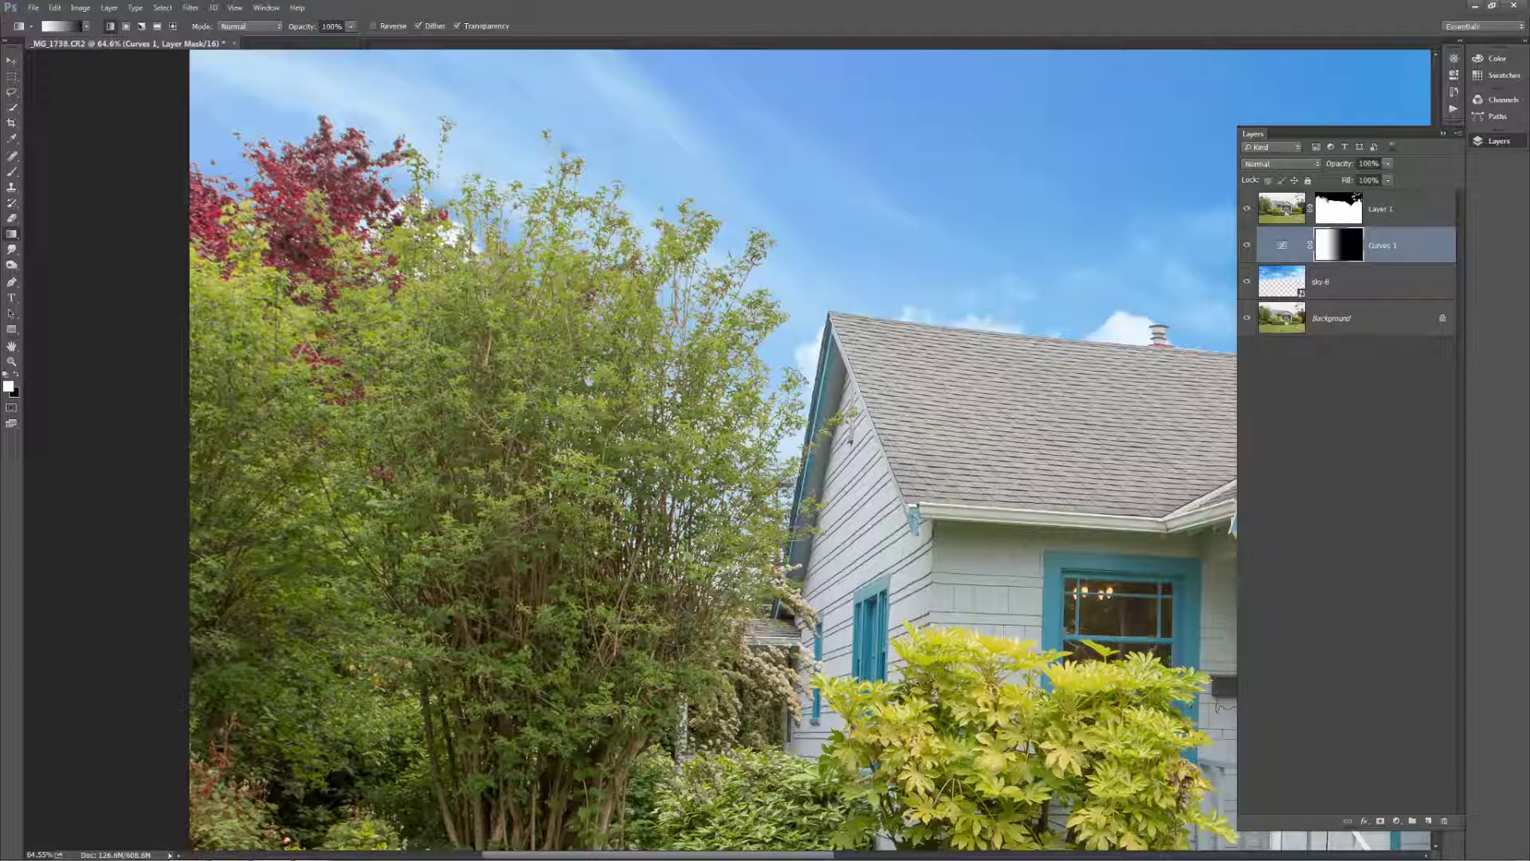
click(1246, 246)
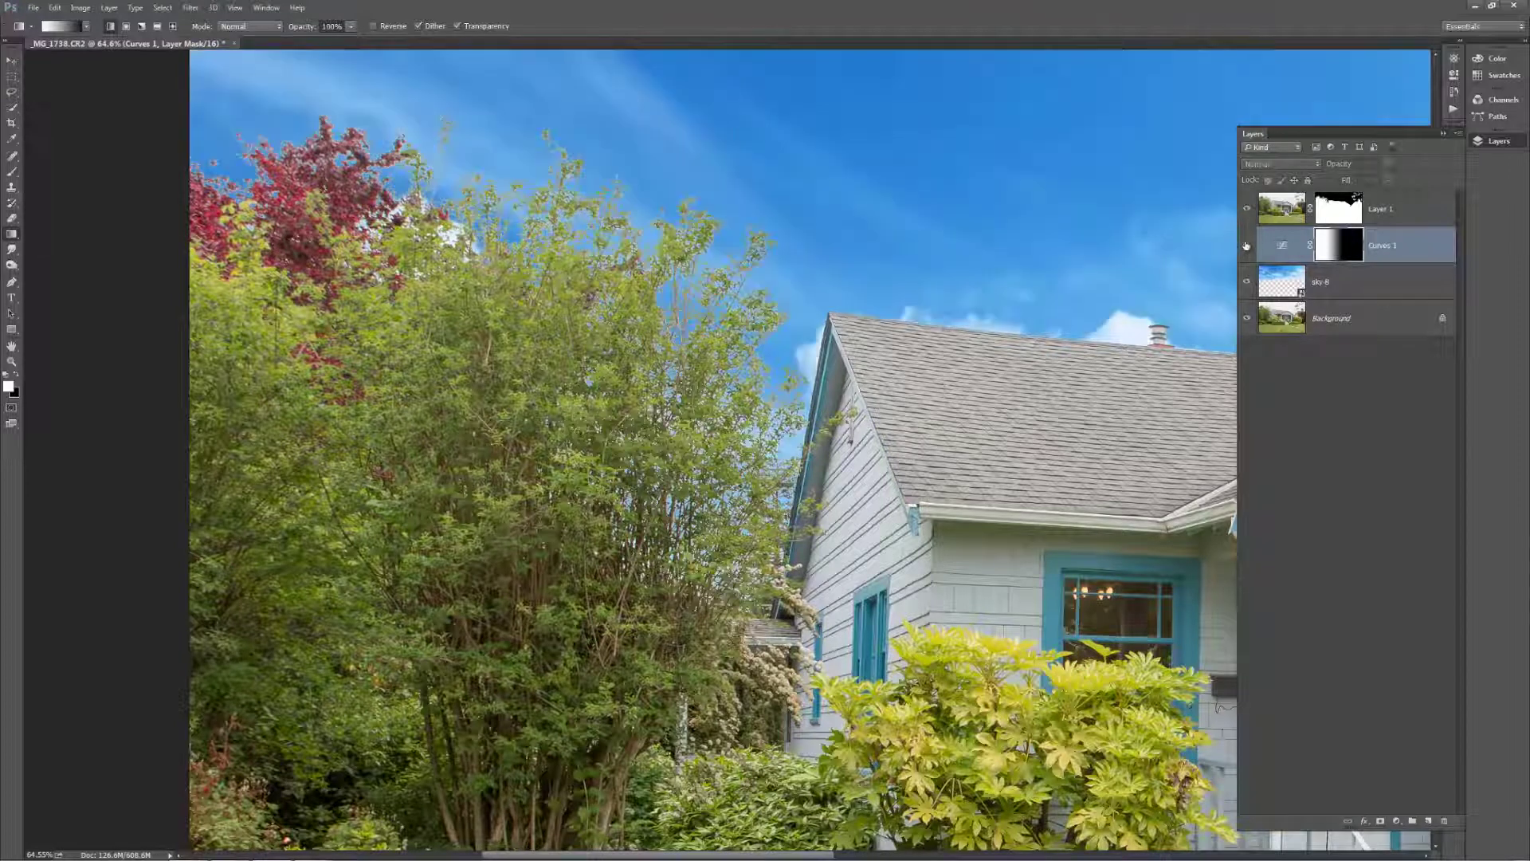
click(1247, 245)
scroll(783, 403, down, 5)
scroll(783, 402, up, 2)
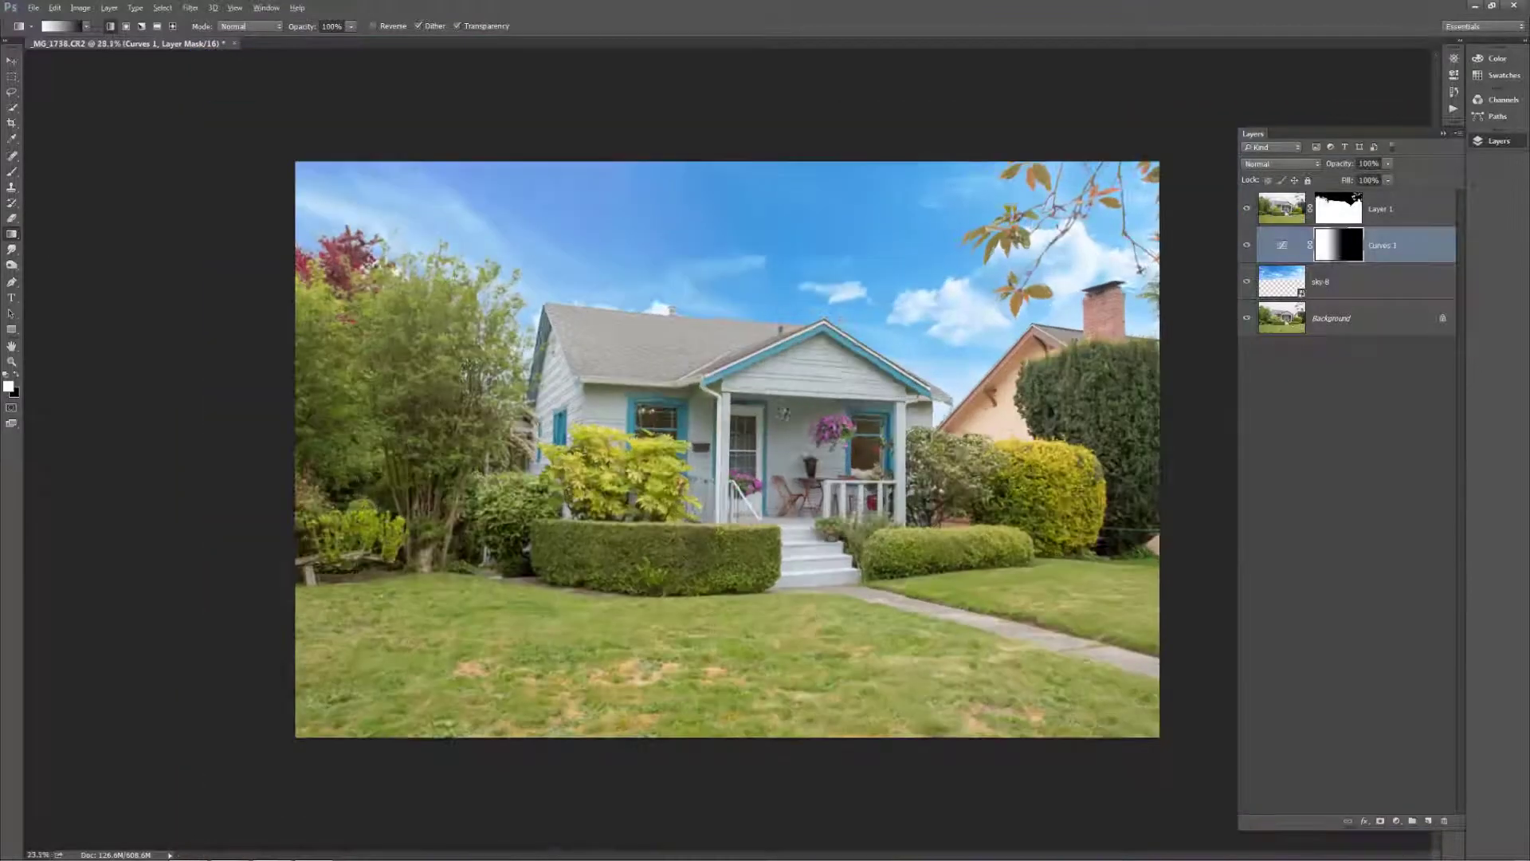
Step: Hide every layer above Background and show them again to compare the original photo with the replaced sky
click(1444, 134)
click(1485, 141)
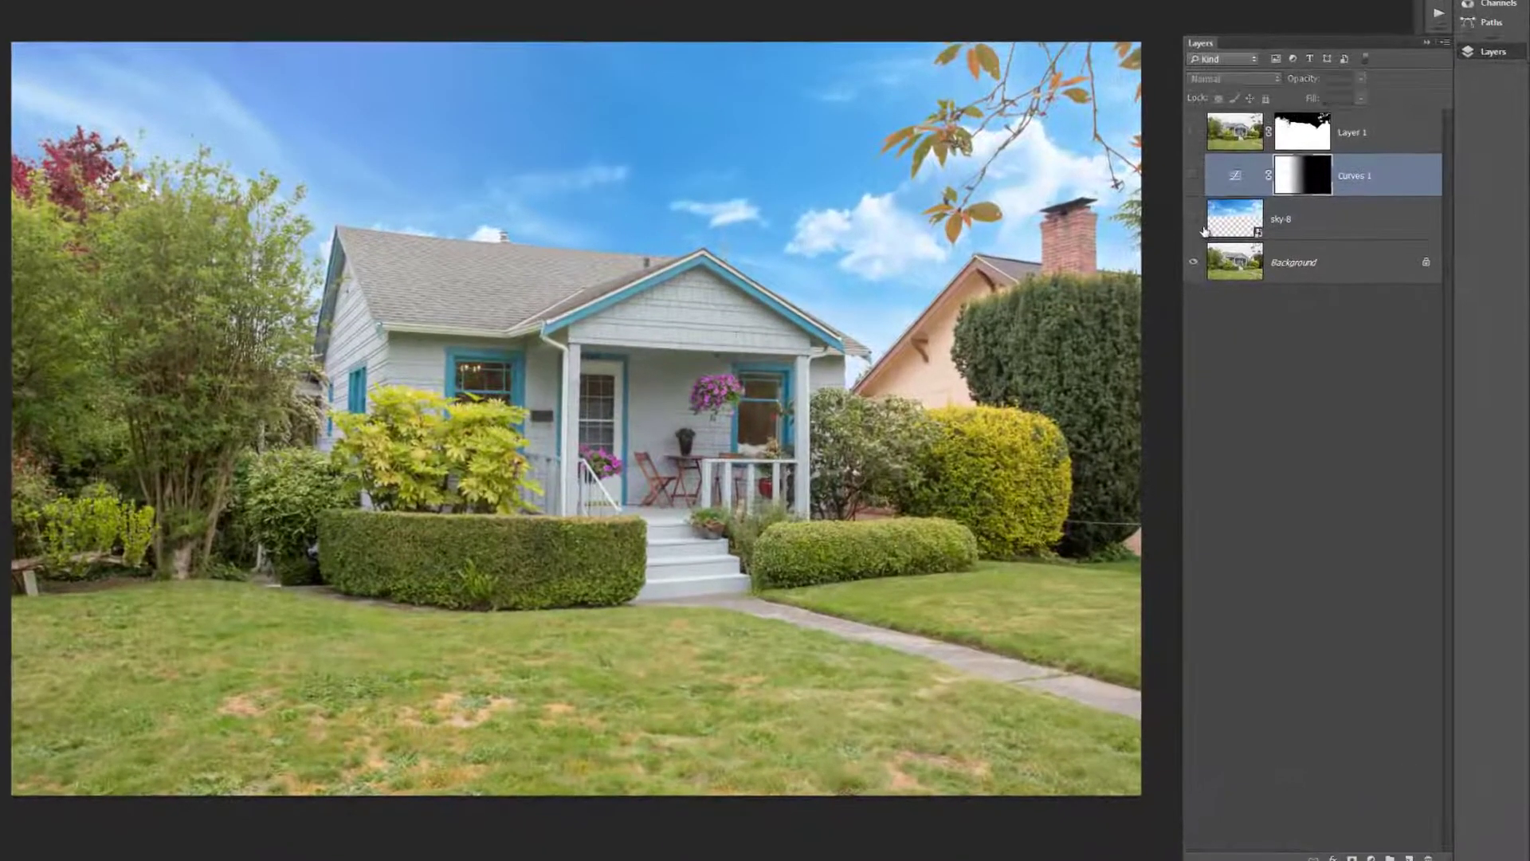
click(1206, 234)
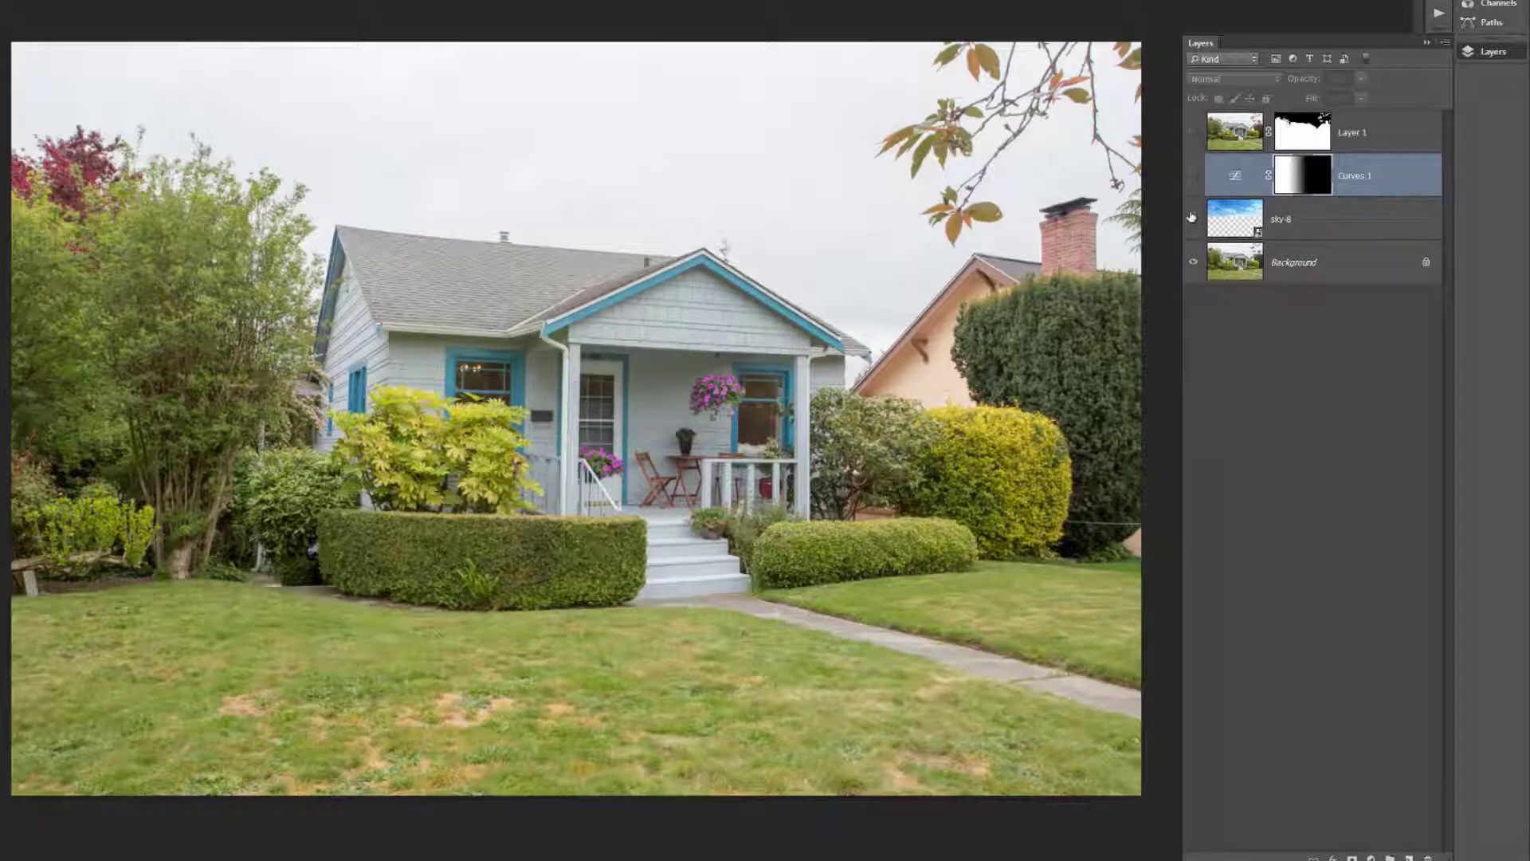
drag(1194, 218, 1194, 132)
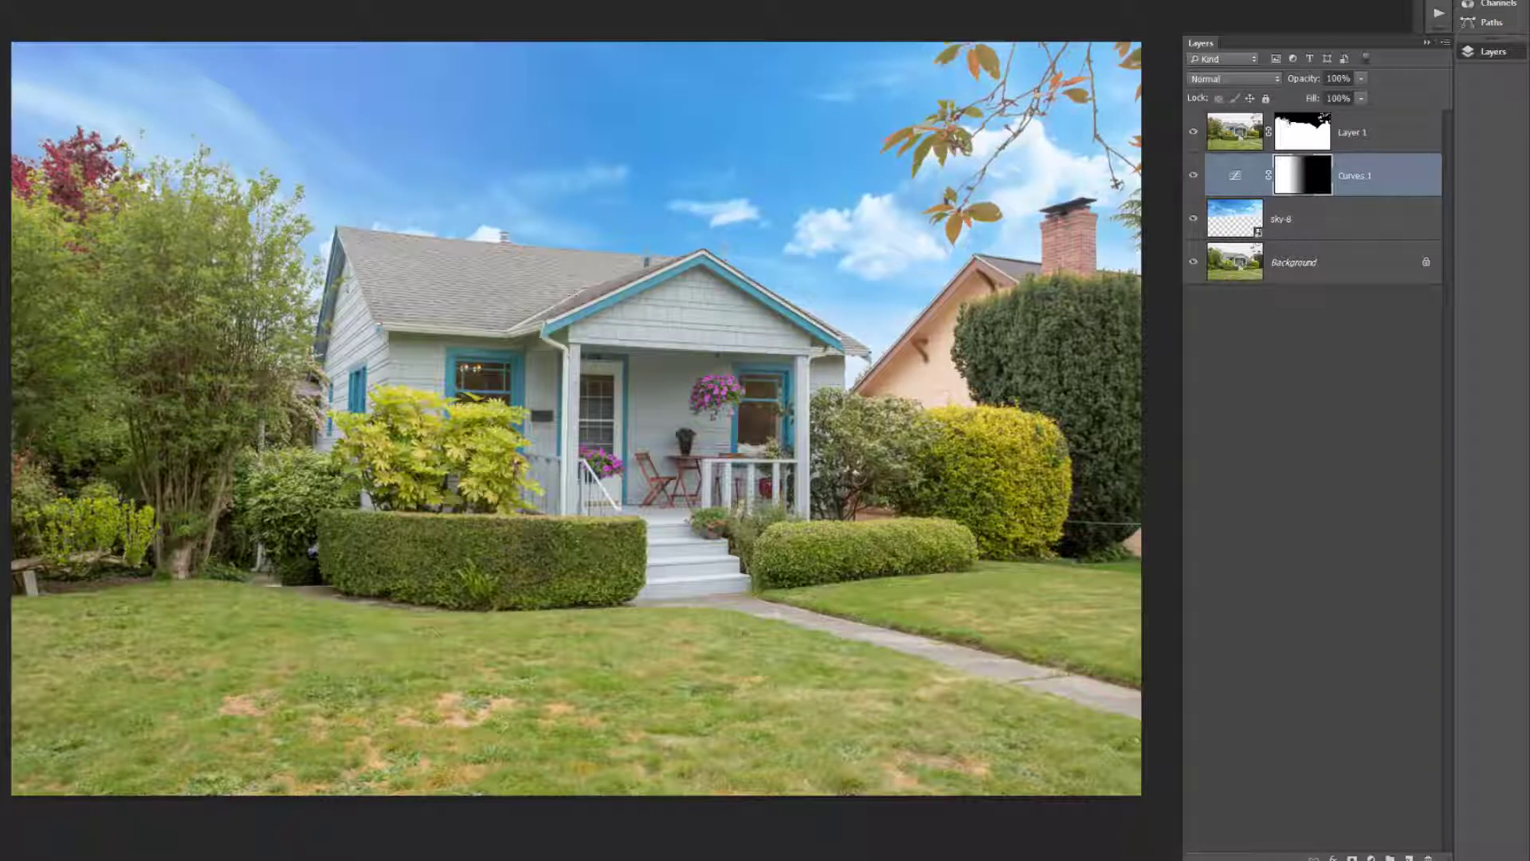